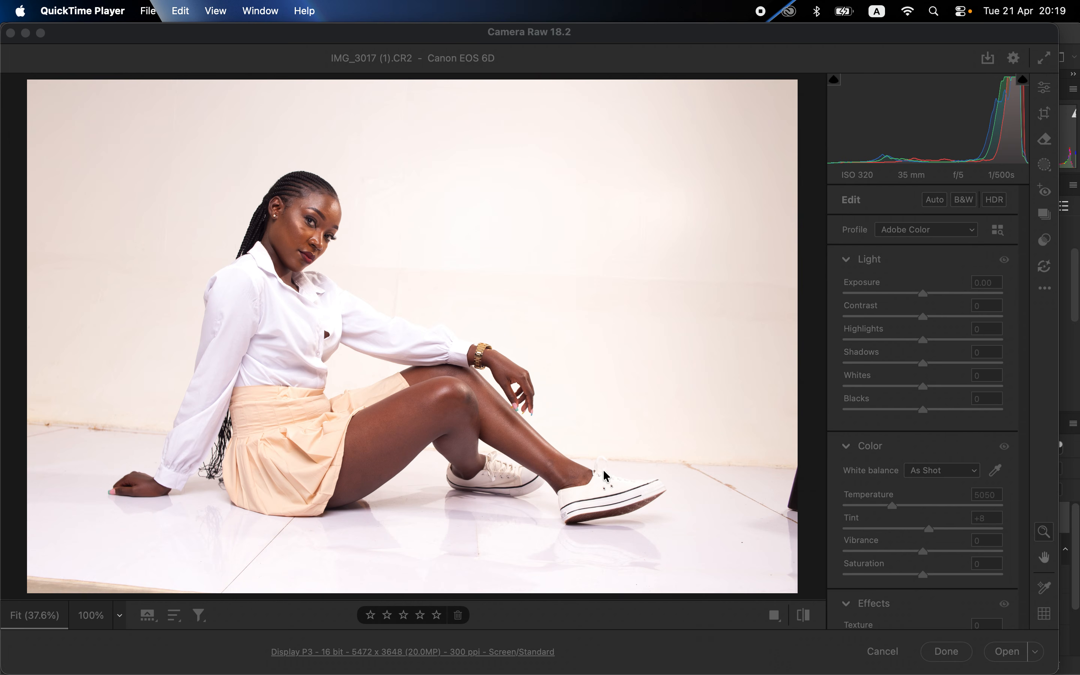
Set the raw photo's Highlights to -69 and Whites to -50.
left_click(512, 37)
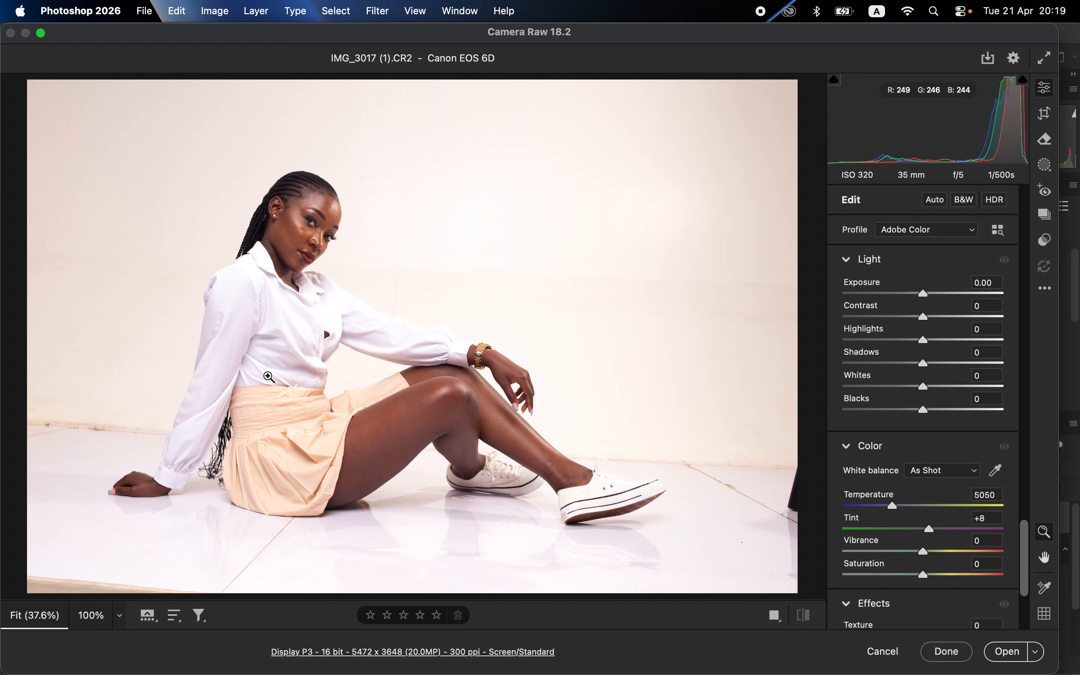
left_click(874, 340)
left_click_drag(874, 342, 868, 340)
left_click_drag(904, 388, 883, 387)
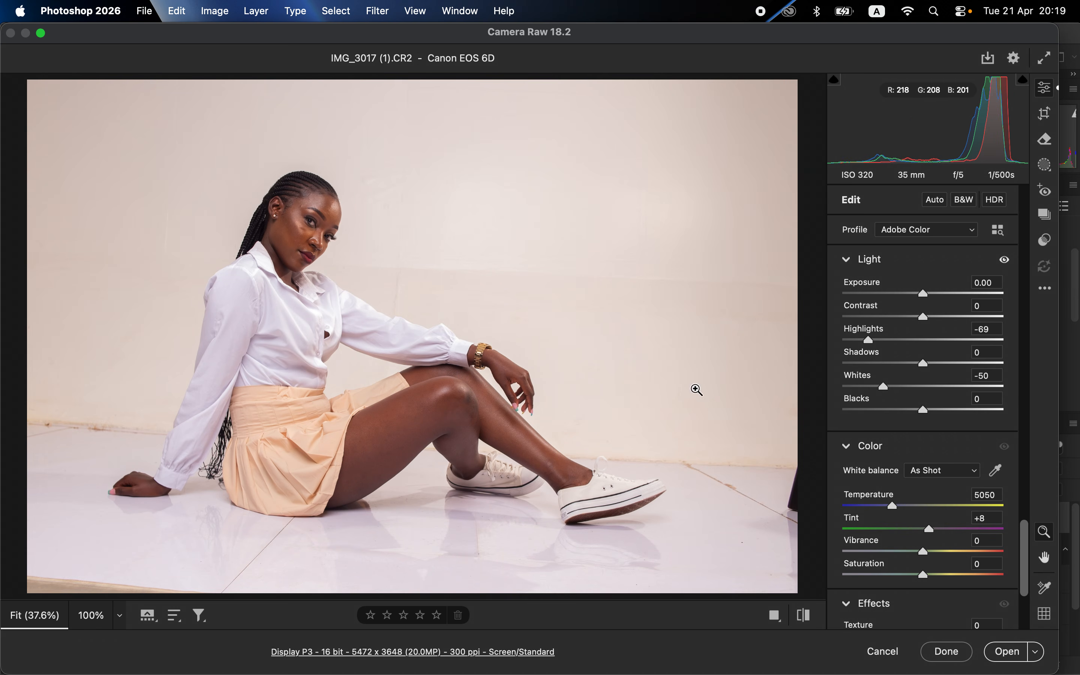
Set Shadows to +14, Contrast to +9, Blacks to -15 and Exposure to +0.10.
left_click_drag(924, 363, 935, 364)
left_click_drag(923, 314, 935, 319)
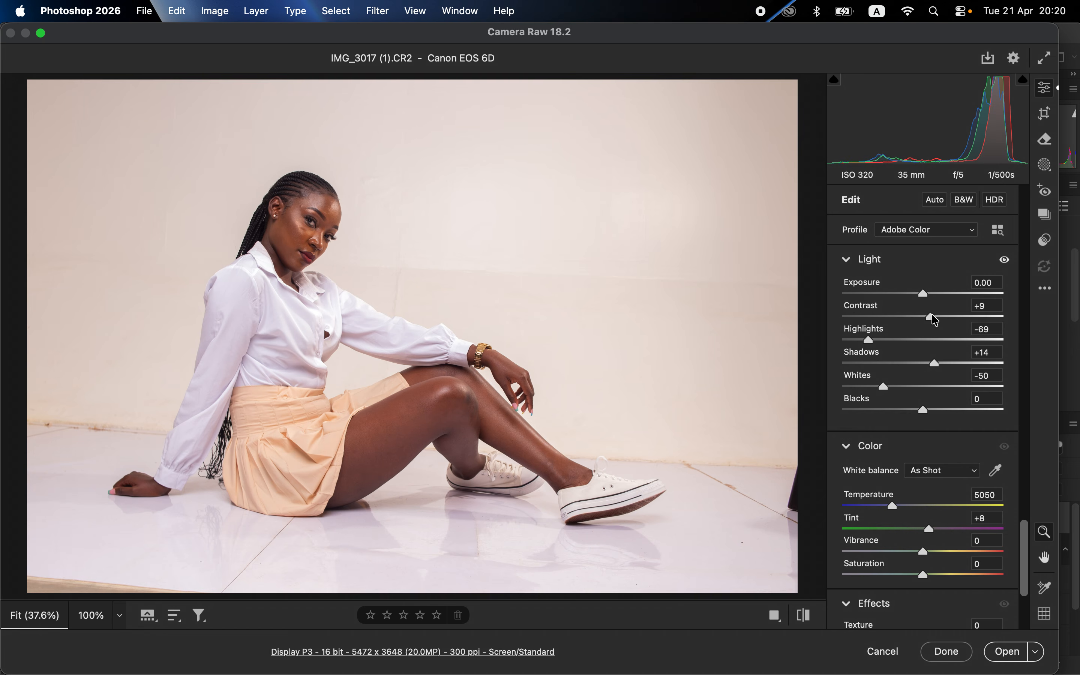
left_click_drag(923, 410, 911, 411)
left_click_drag(922, 294, 926, 296)
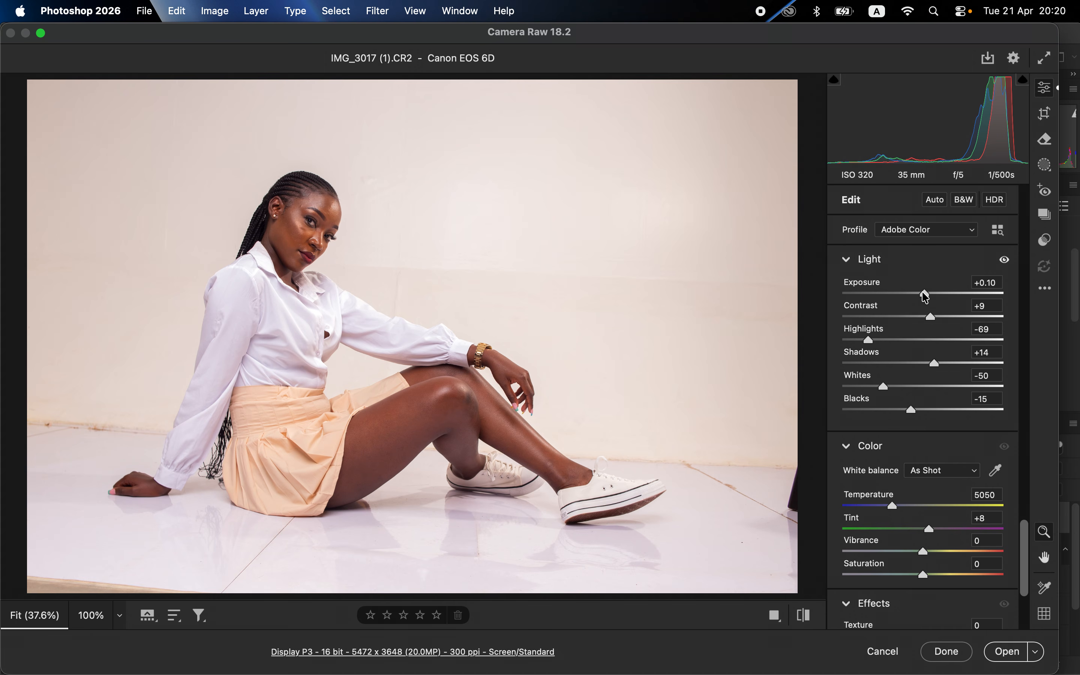
Open the adjusted raw photo in Photoshop and duplicate the Background layer.
left_click(1004, 661)
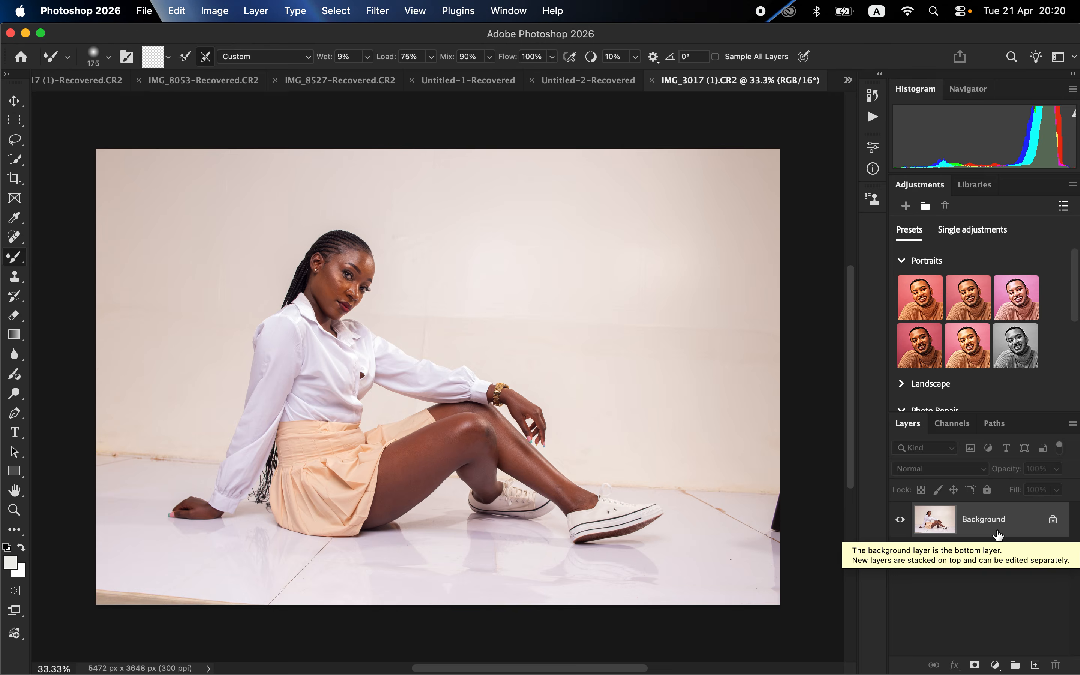
key("super+j")
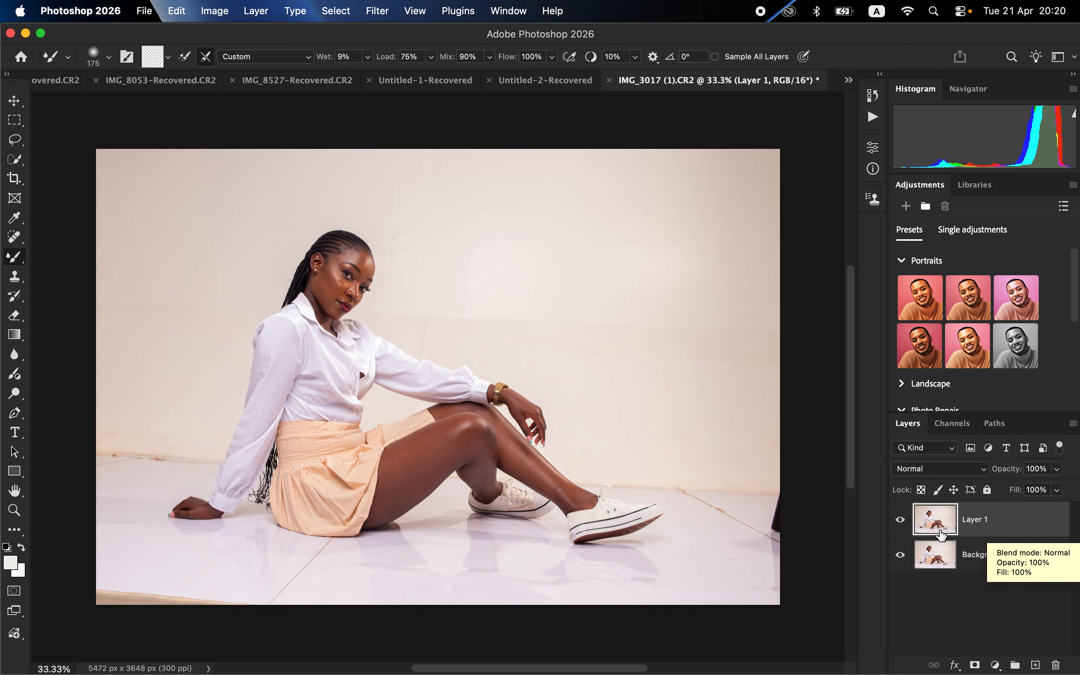
Remove the diagonal floor line beyond the shoes and the dark object at the photo's right edge with the Spot Healing Brush.
left_click(14, 242)
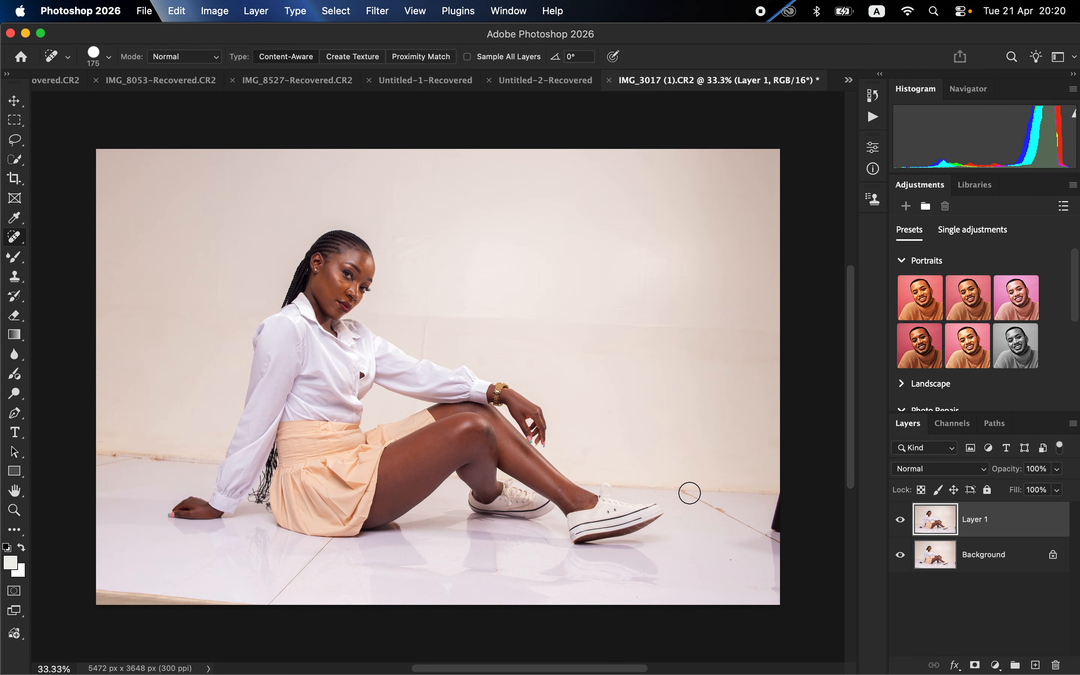
left_click(681, 491)
left_click(794, 544, "shift")
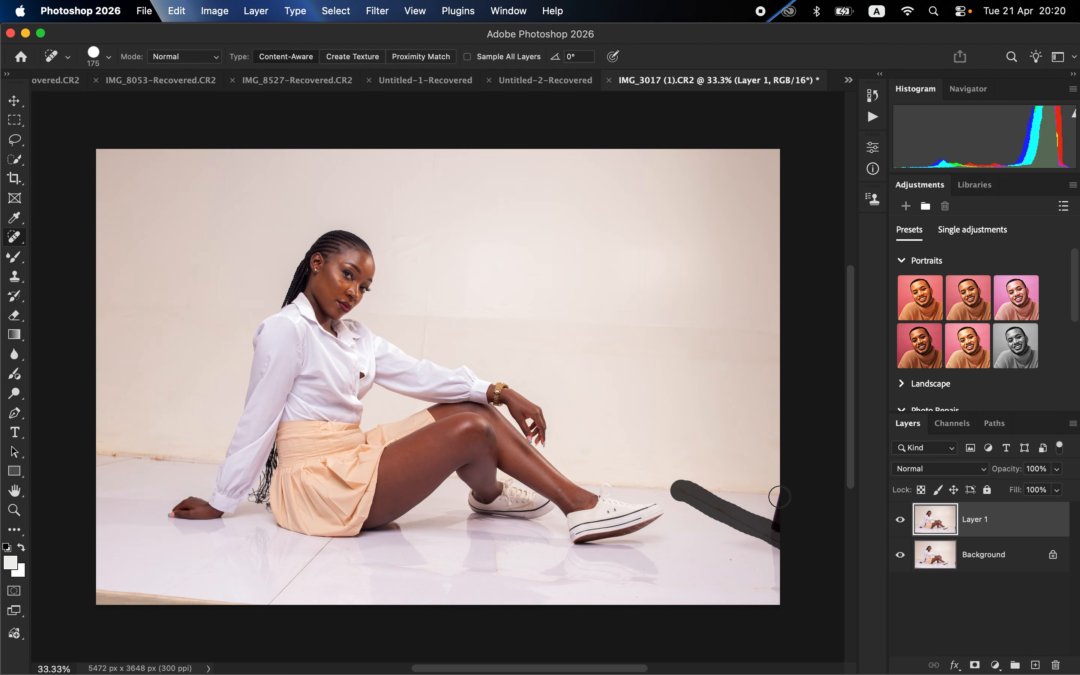
left_click_drag(779, 496, 777, 515)
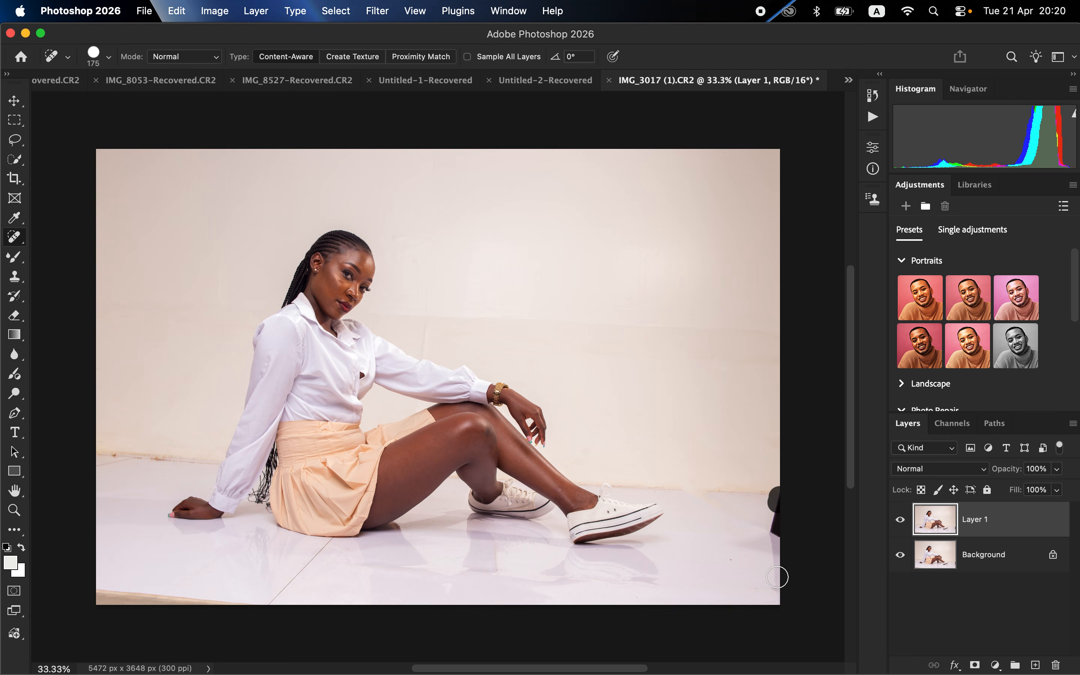
left_click_drag(778, 577, 772, 526)
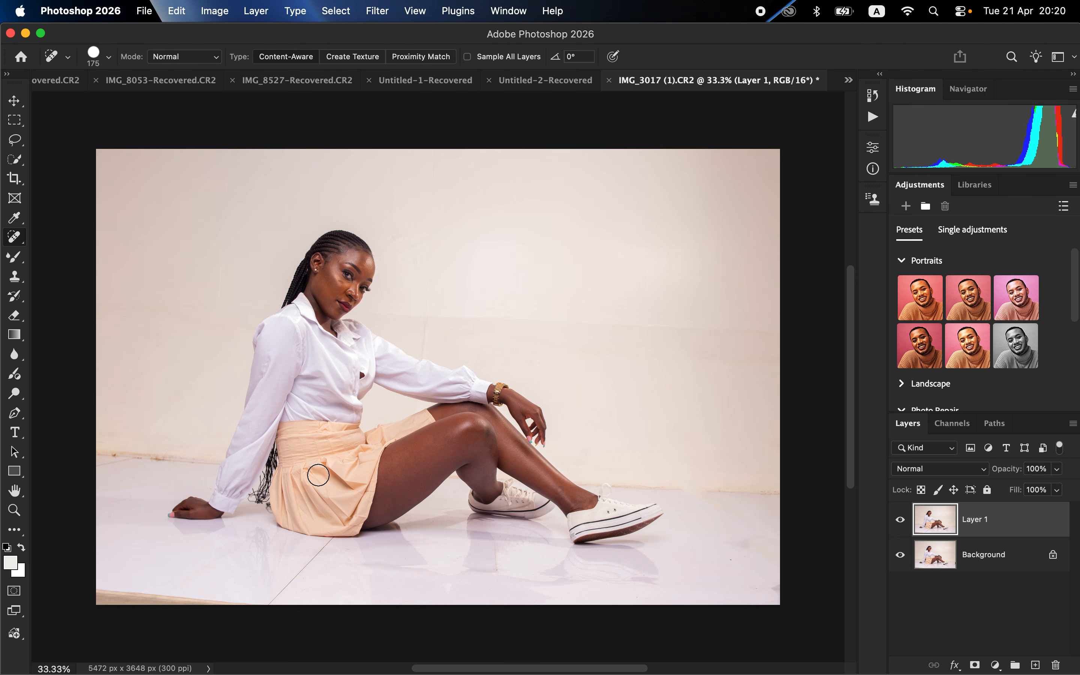
Heal away the stained wall-floor seam behind the supporting hand and the tan floor edge in the photo's lower-left corner.
left_click(204, 462)
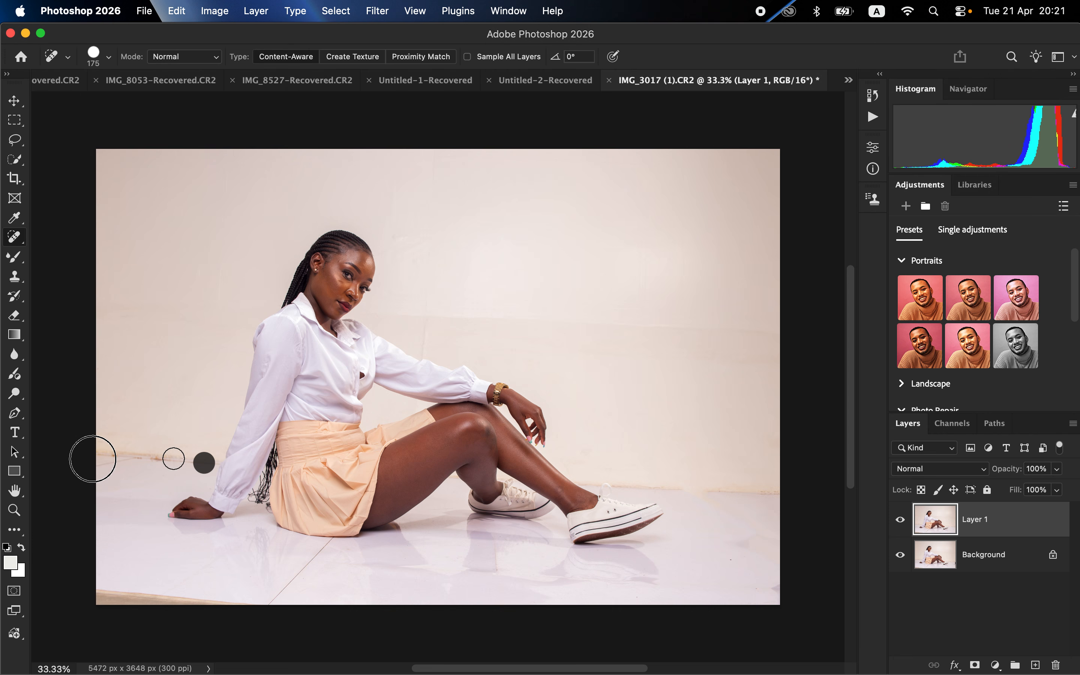
left_click_drag(204, 463, 92, 459)
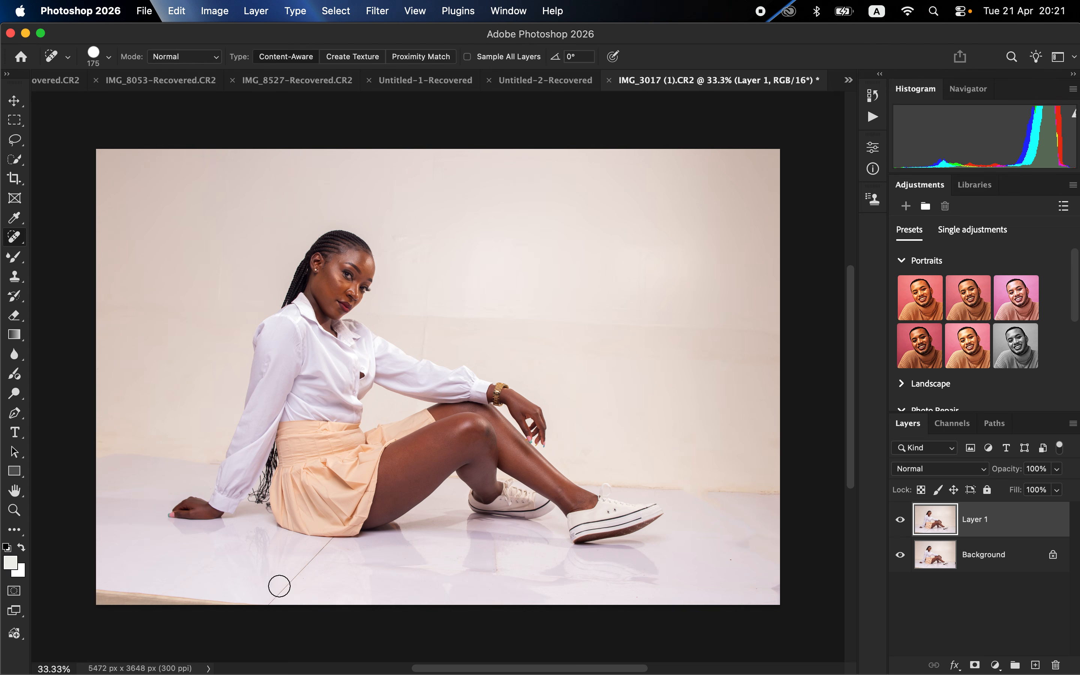
left_click(225, 603)
mouse_move(193, 606)
left_mouse_down()
mouse_move(155, 596)
mouse_move(179, 597)
left_mouse_up()
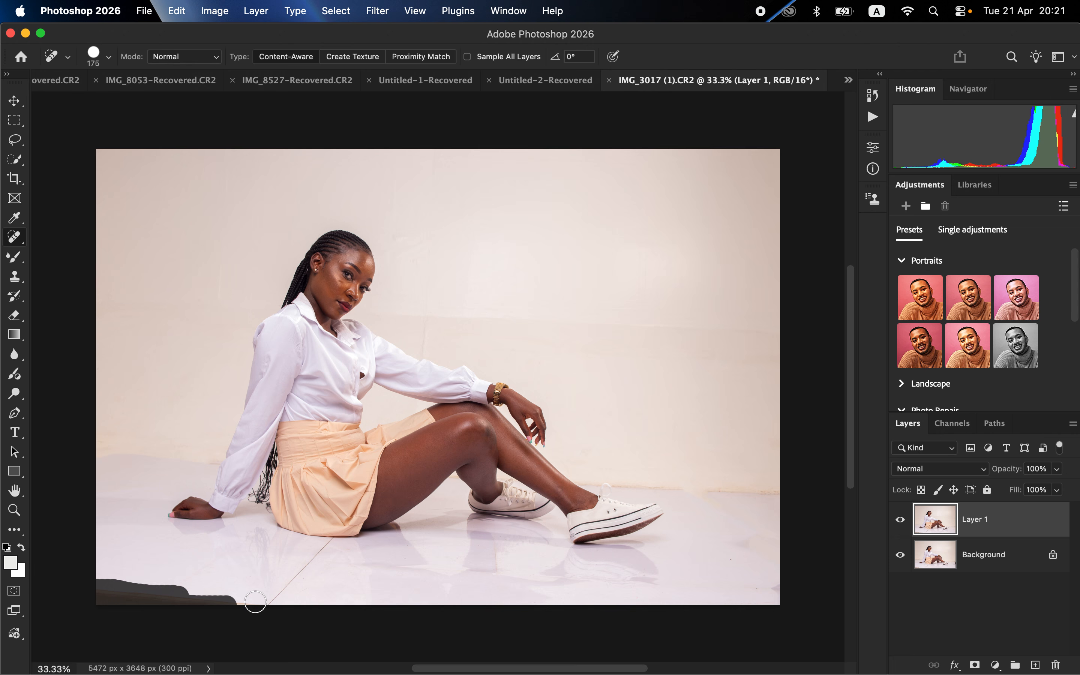
Reduce the healing brush to 100 px and remove the diagonal tile line on the floor below the skirt.
key("bracketleft")
key("bracketleft")
key("bracketleft")
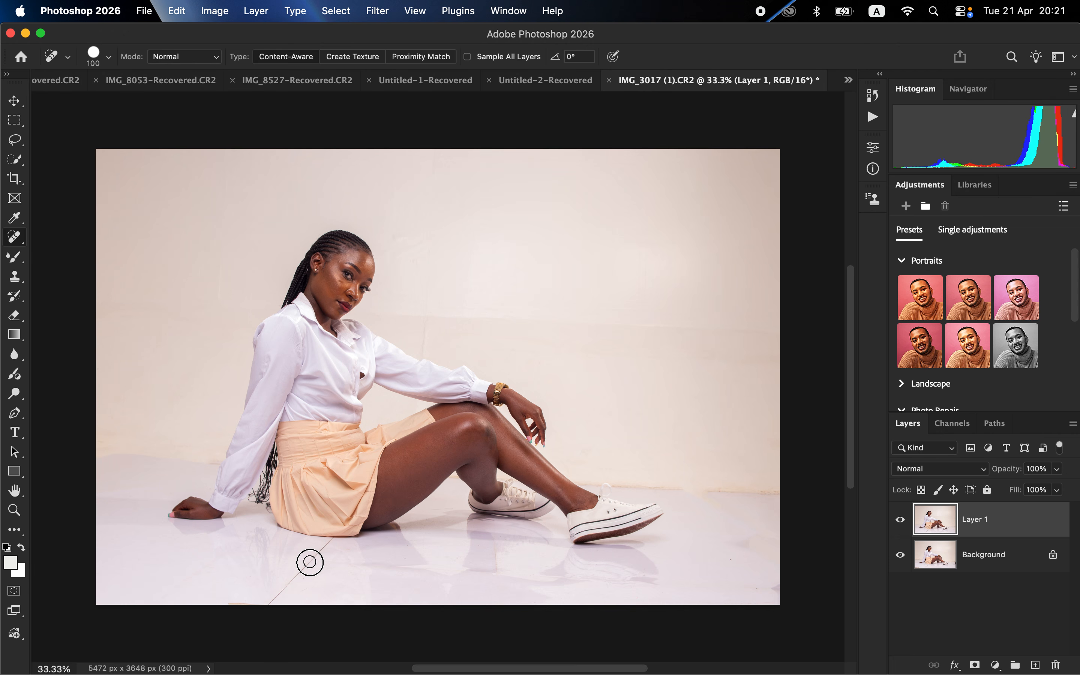
left_click_drag(333, 541, 268, 605)
Heal the remaining marks along the wall-floor seam near the raised shoe and beside the white sleeve.
left_click(619, 487)
mouse_move(622, 486)
left_mouse_down()
mouse_move(794, 492)
mouse_move(706, 492)
left_mouse_up()
left_click(619, 486)
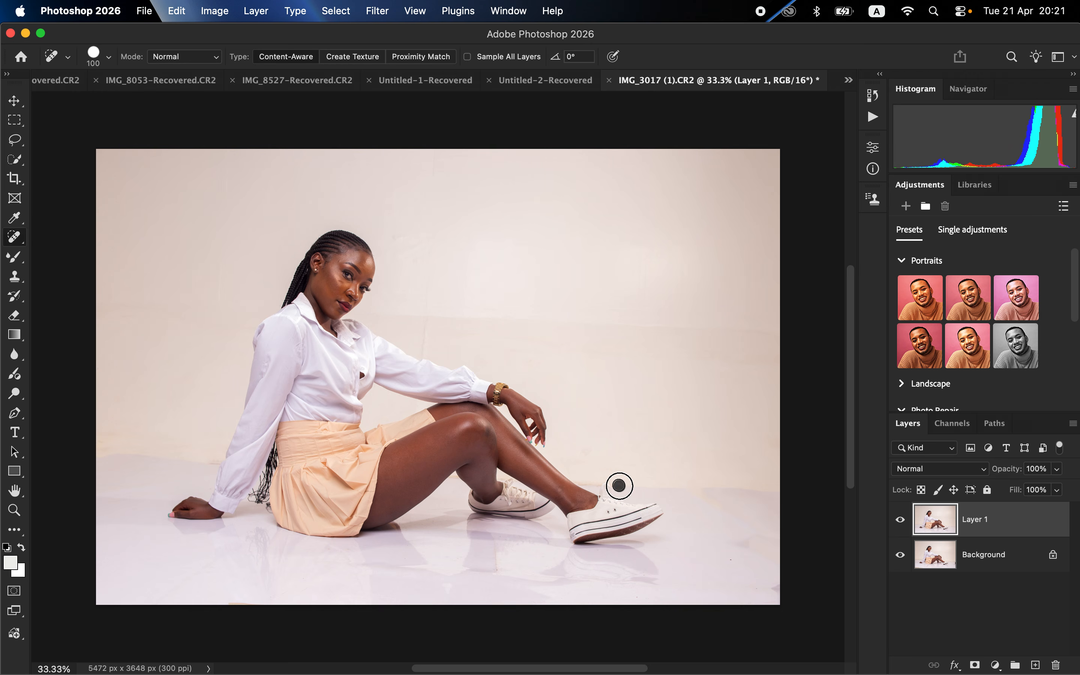
left_click(615, 485)
left_click(624, 489)
left_click(708, 499)
left_click(587, 481)
left_click(214, 465)
Activate the Mixer Brush and clean its loaded paint.
left_click(12, 256)
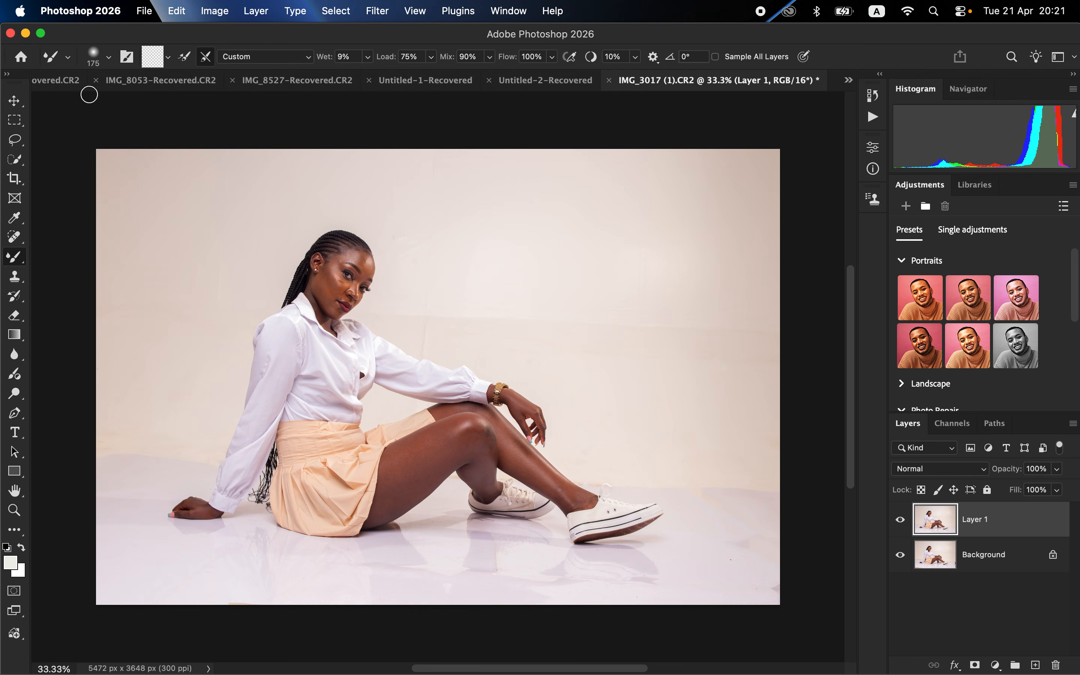
left_click(108, 61)
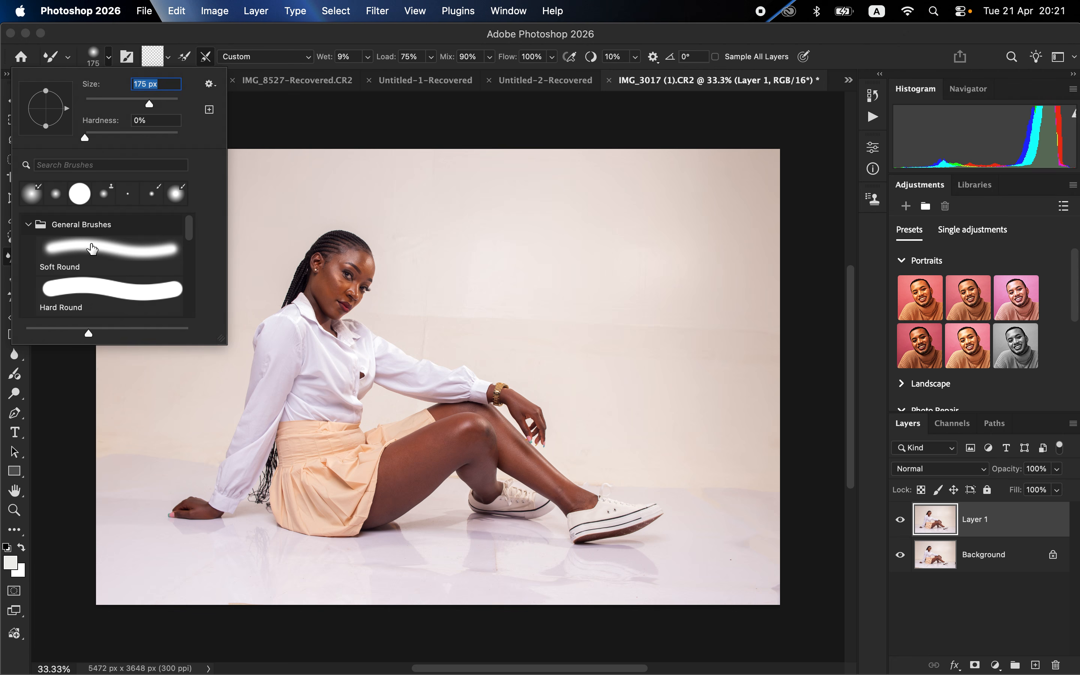
left_click(215, 11)
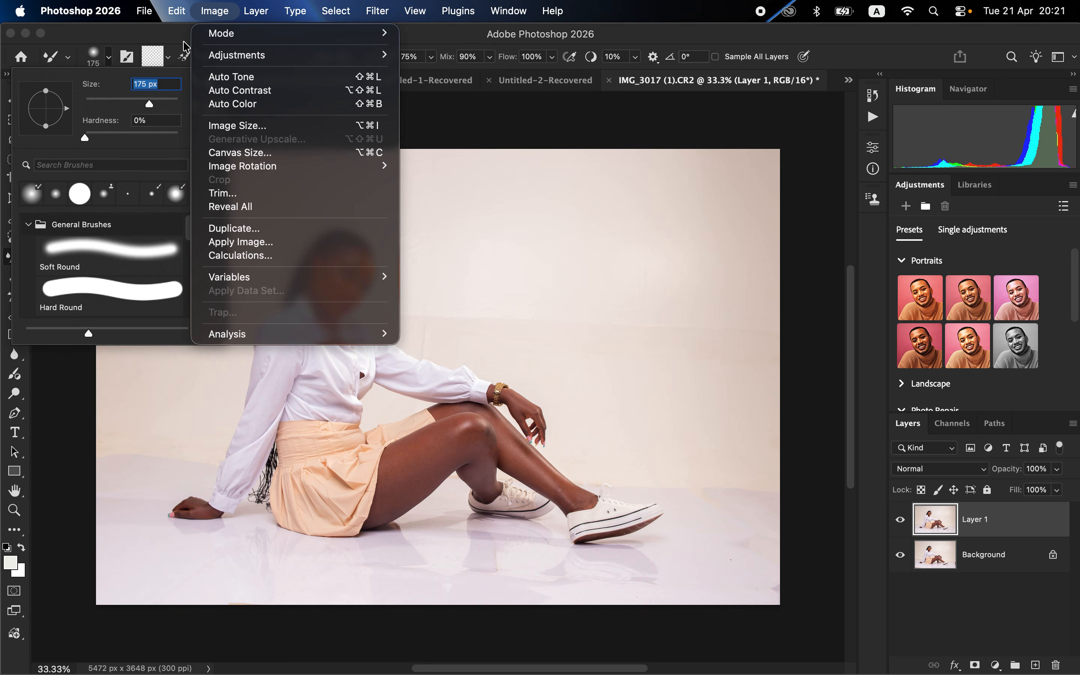
left_click(182, 43)
left_click(168, 57)
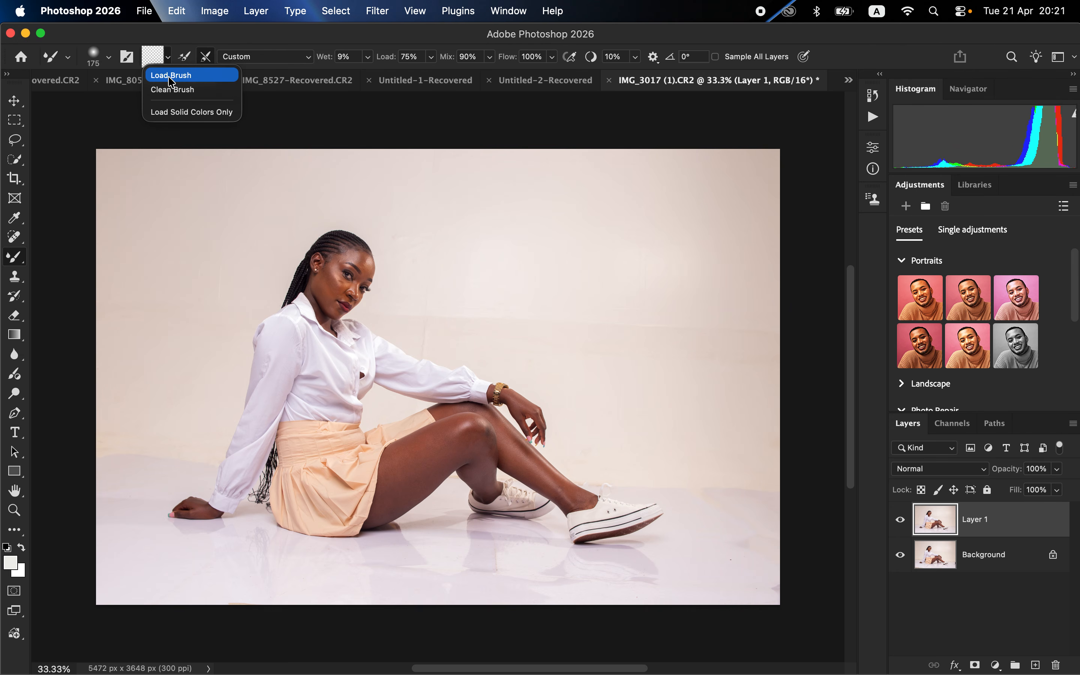
left_click(174, 90)
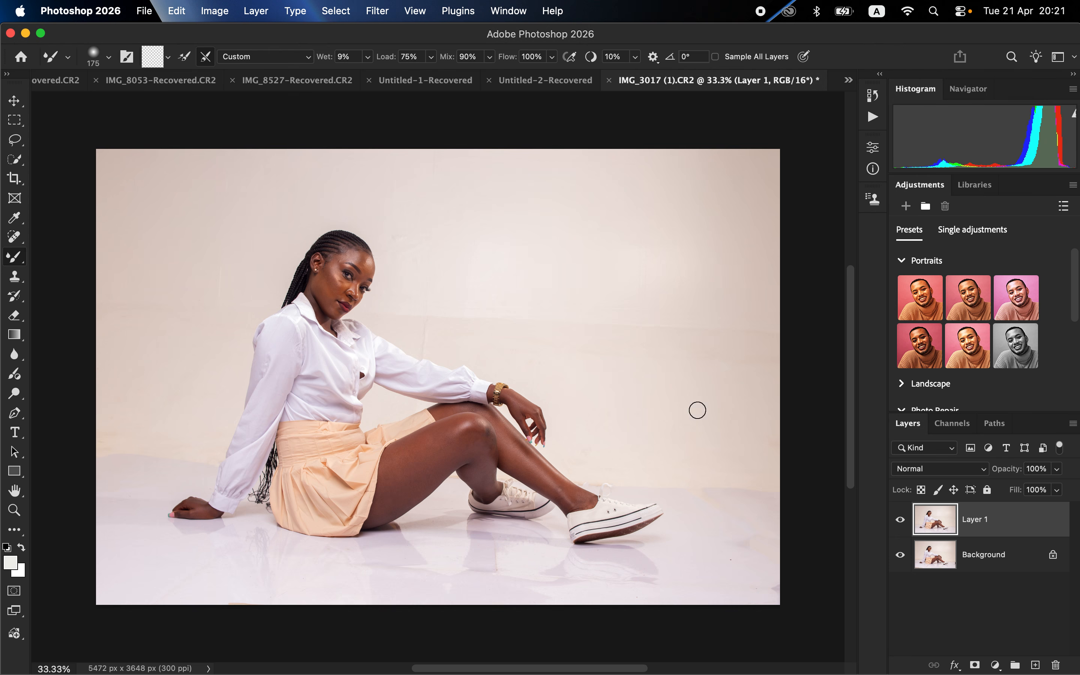
Enlarge the Mixer Brush to 250 px and blend the wall-floor seam and the uneven patches on the wall.
key("bracketright")
key("bracketright")
mouse_move(662, 479)
left_mouse_down()
mouse_move(759, 489)
mouse_move(732, 488)
left_mouse_up()
left_click_drag(672, 489, 641, 476)
mouse_move(159, 451)
left_mouse_down()
mouse_move(110, 458)
mouse_move(208, 461)
left_mouse_up()
mouse_move(424, 339)
left_mouse_down()
mouse_move(399, 292)
mouse_move(425, 345)
mouse_move(408, 325)
left_mouse_up()
mouse_move(404, 273)
left_mouse_down()
mouse_move(514, 289)
mouse_move(504, 275)
left_mouse_up()
Add a Solid Color fill layer above Layer 1, accepting the preset color e7e7e5.
left_click(996, 665)
mouse_move(995, 665)
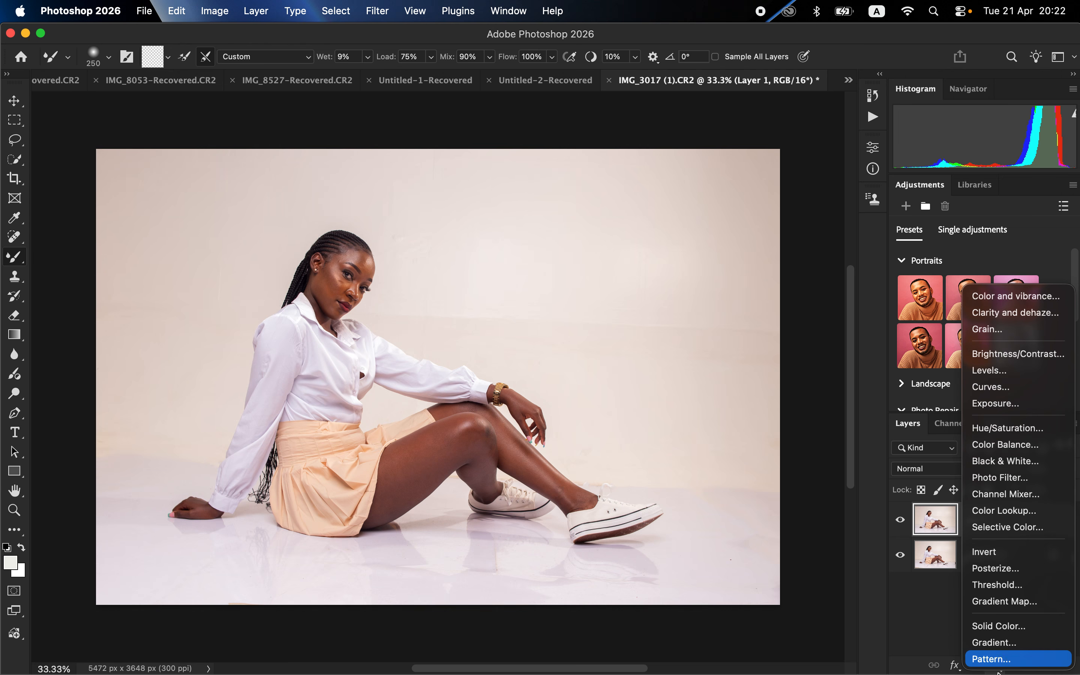
left_click(991, 634)
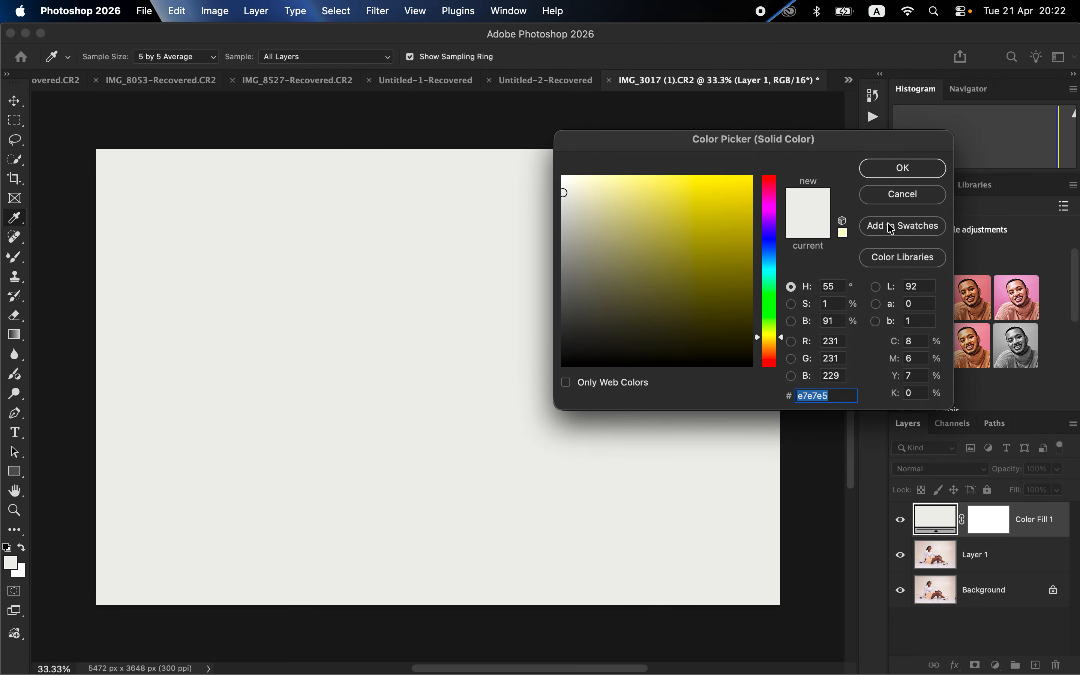
left_click(904, 170)
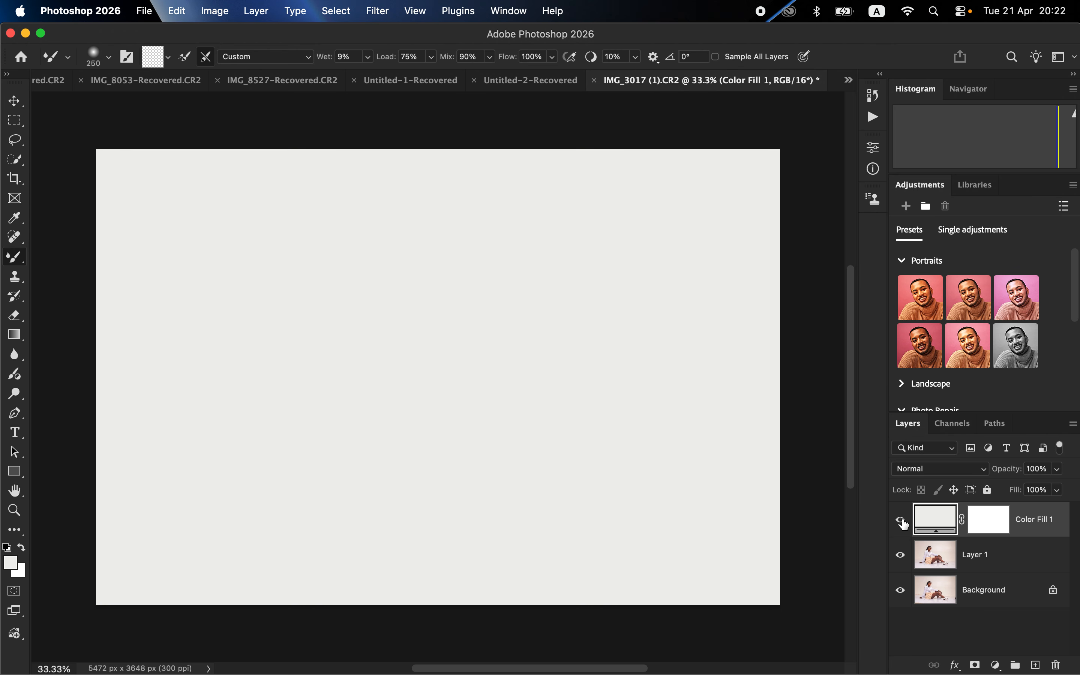
Hide the color fill layer and change its color to the skin tone 8e5941 sampled from the woman's cheek.
left_click(902, 521)
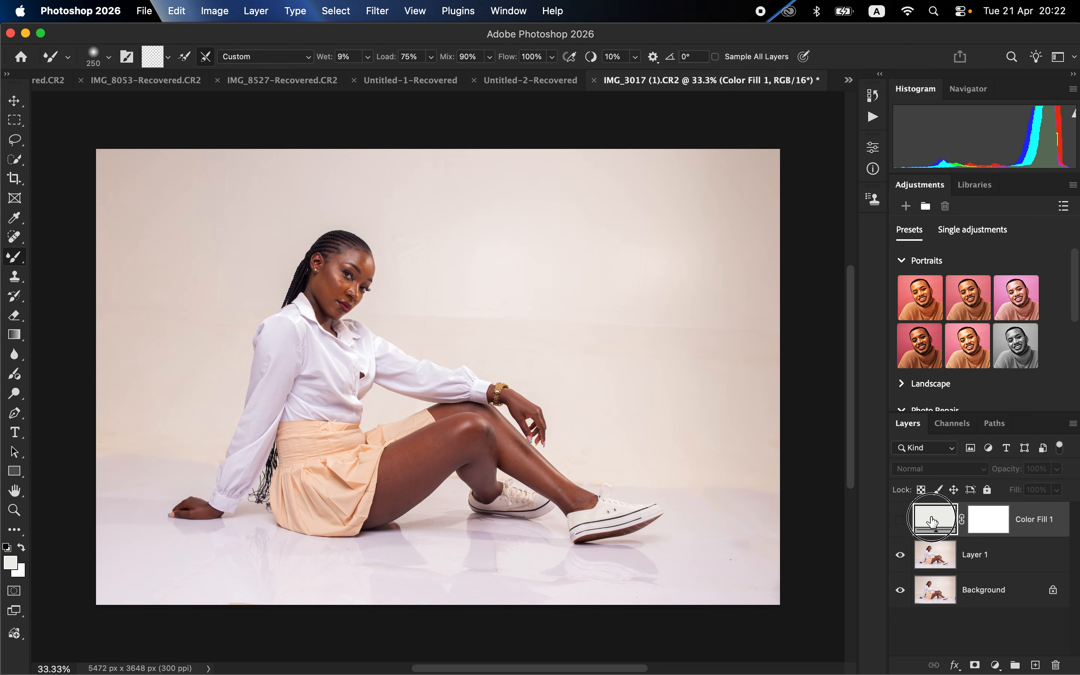
double_click(923, 518)
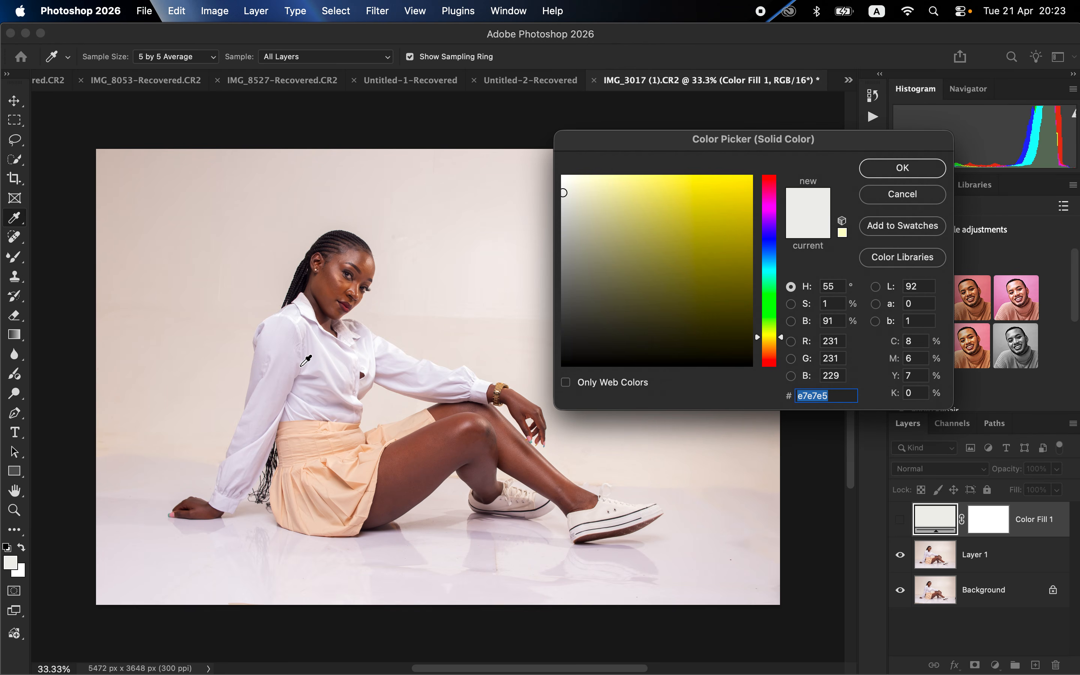
key("super+equal")
key("super+equal")
key("super+equal")
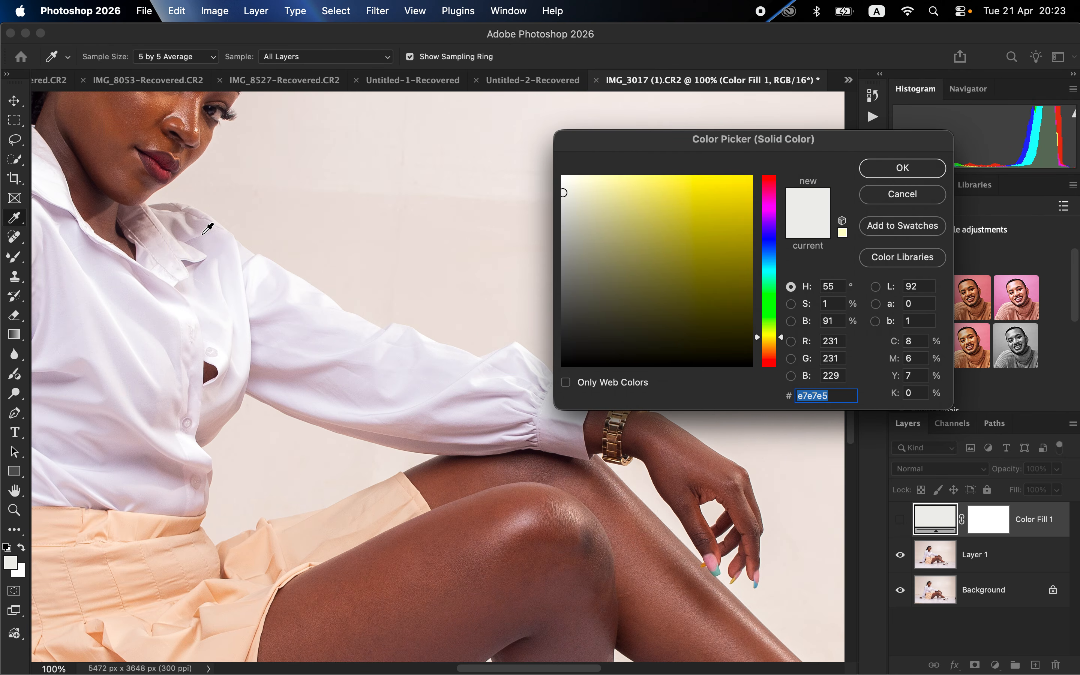
scroll(284, 208, "up", 2)
scroll(285, 208, "left", 2)
scroll(285, 208, "up", 1)
scroll(285, 207, "left", 2)
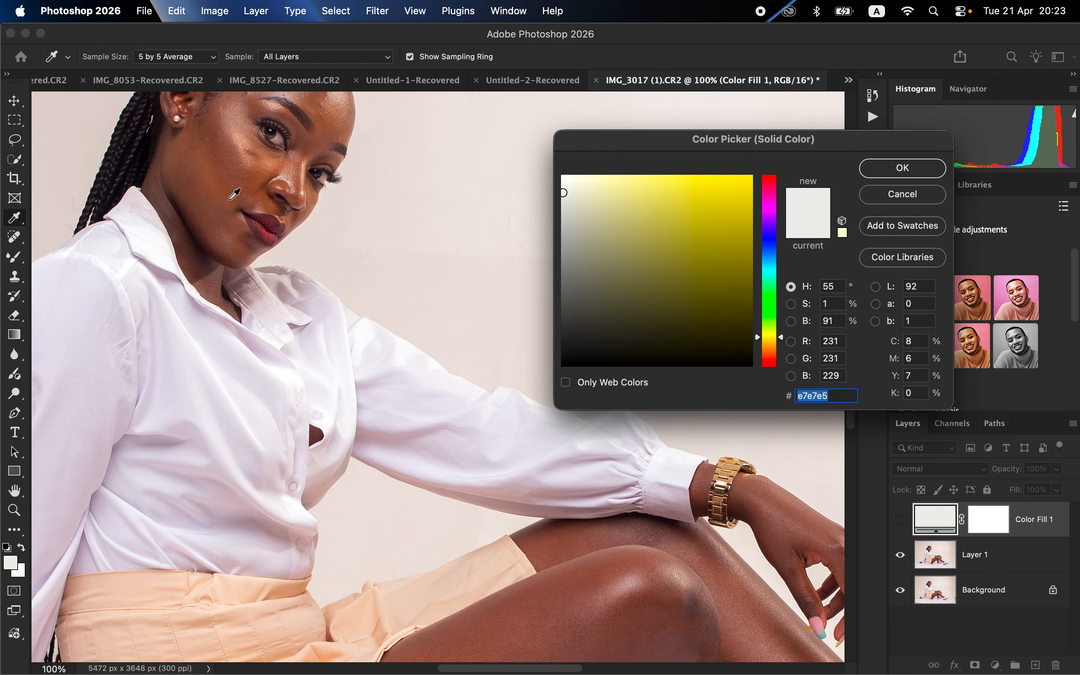
scroll(235, 195, "up", 1)
scroll(235, 194, "left", 1)
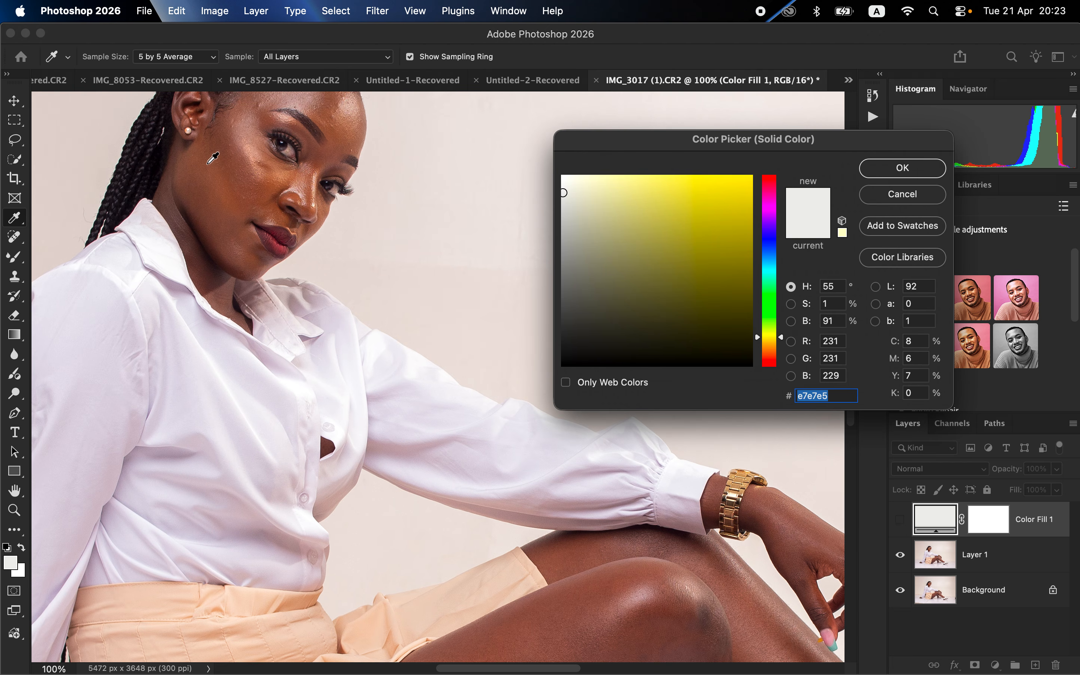
left_click(213, 159)
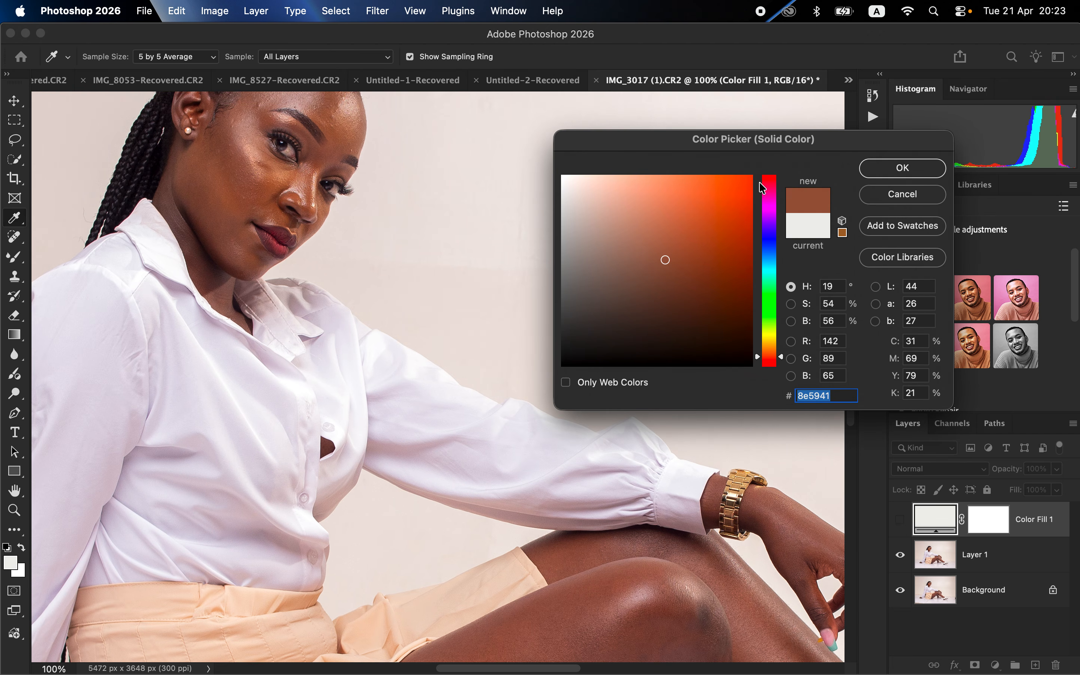
left_click(902, 169)
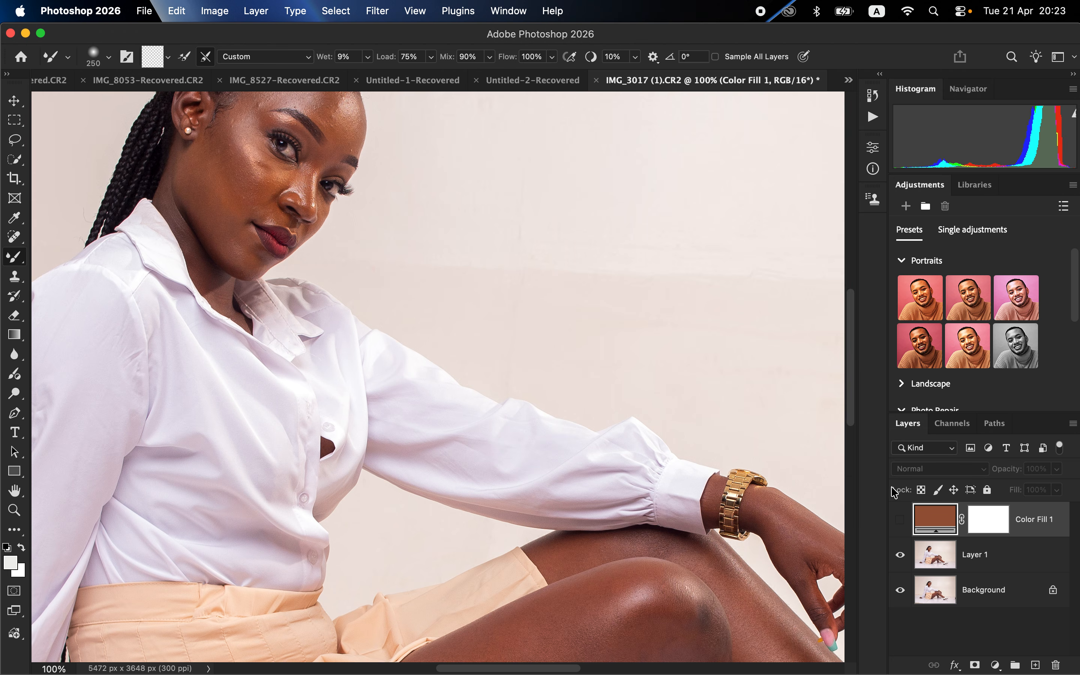
Show the color fill layer again and set its blend mode to Color.
left_click(900, 521)
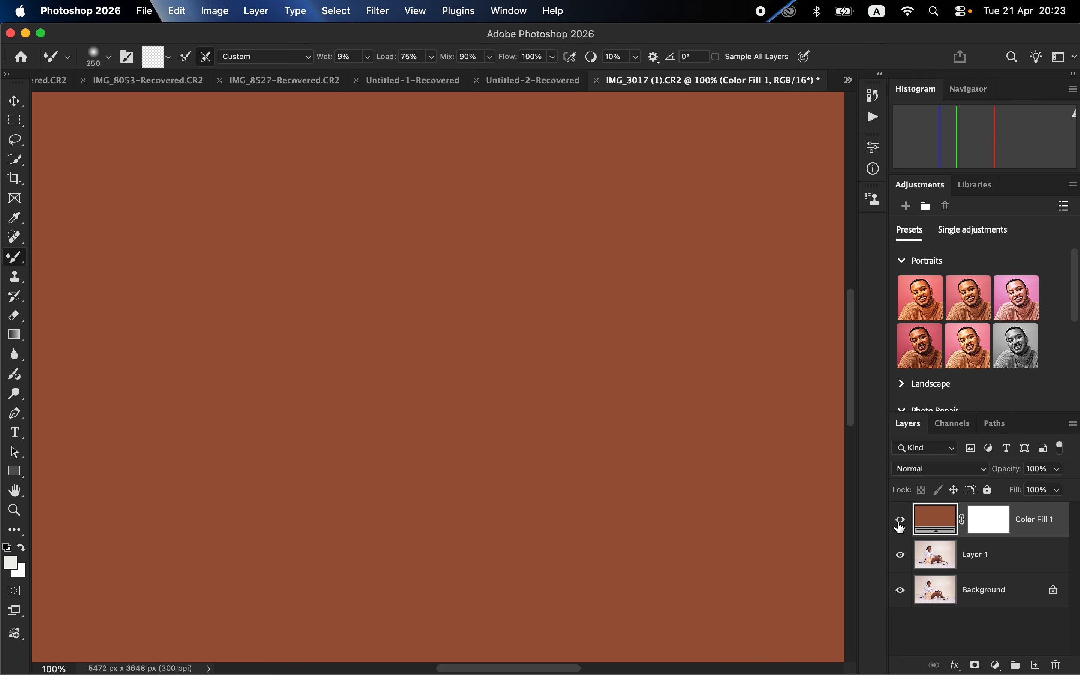
left_click(942, 469)
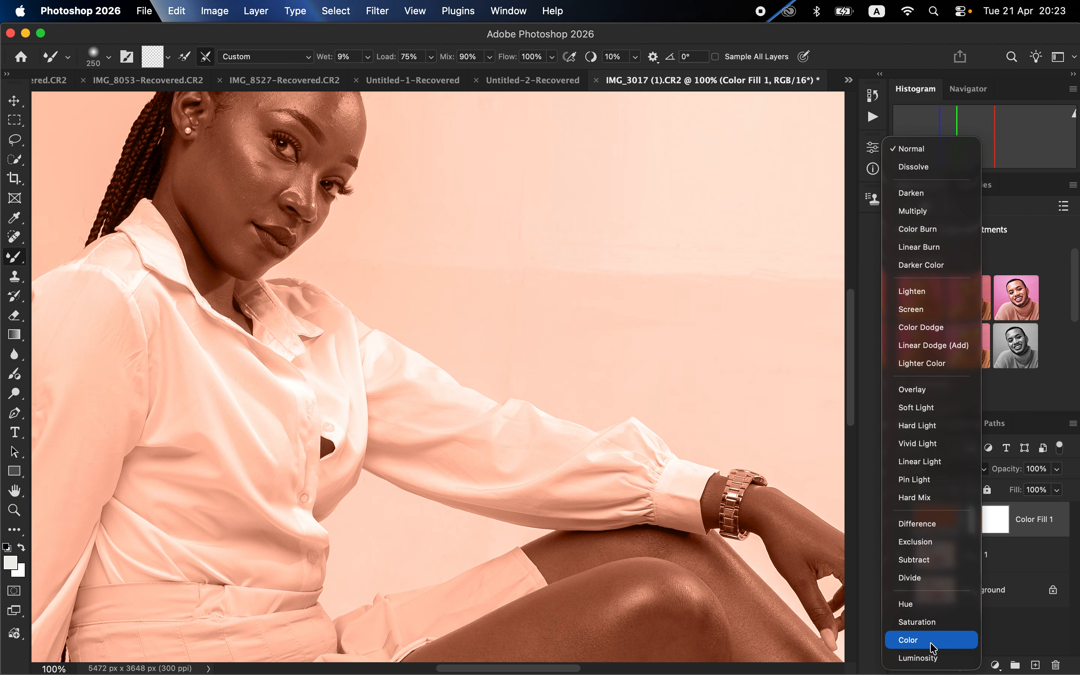
left_click(933, 647)
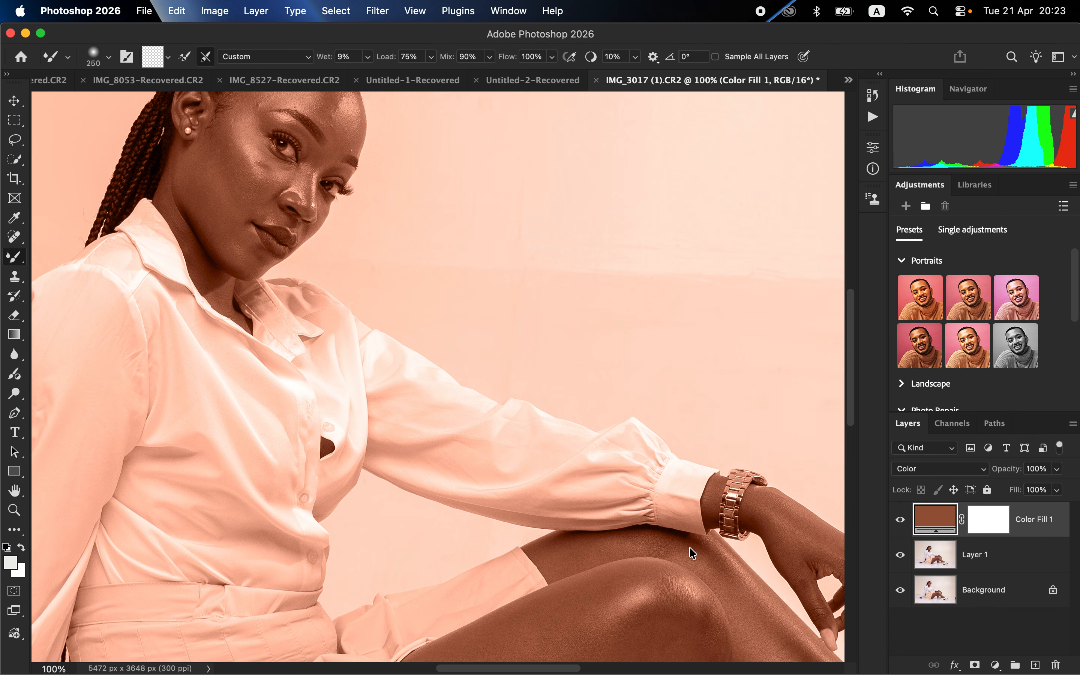
Invert the Color Fill 1 layer mask to black so the fill is hidden across the whole image.
key("super+0")
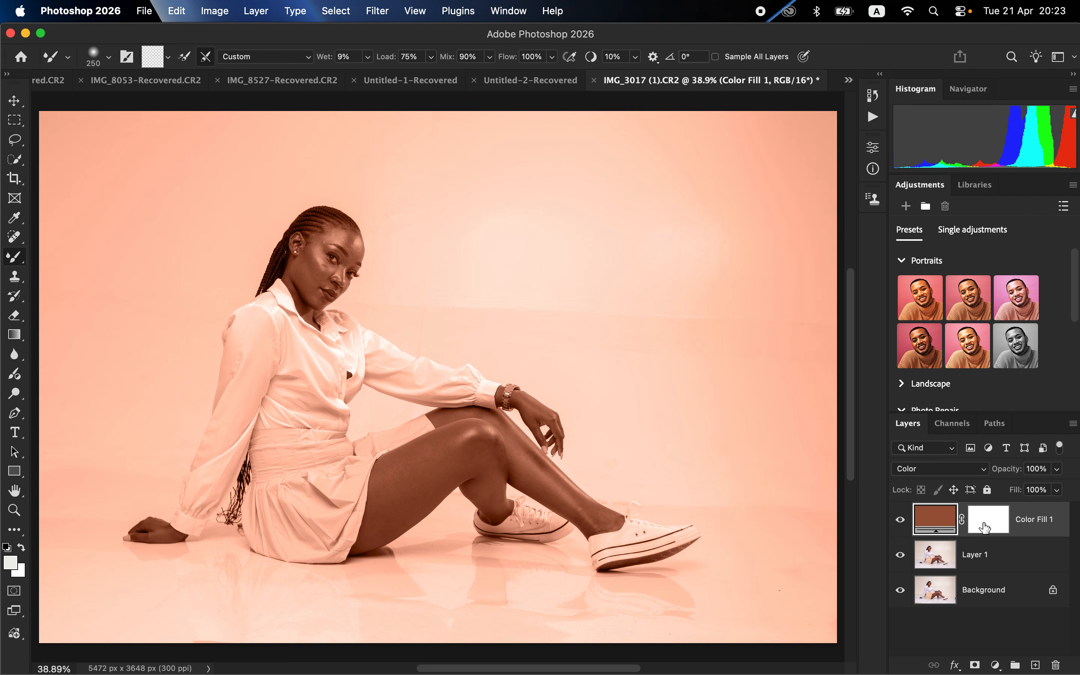
left_click(986, 528)
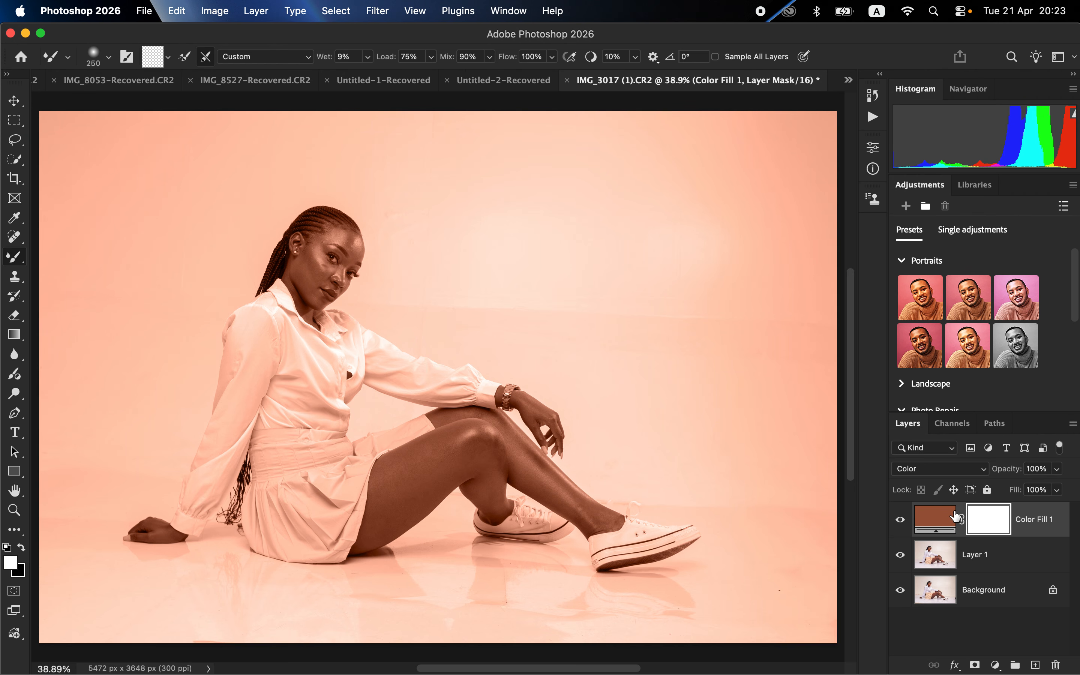
key("super+i")
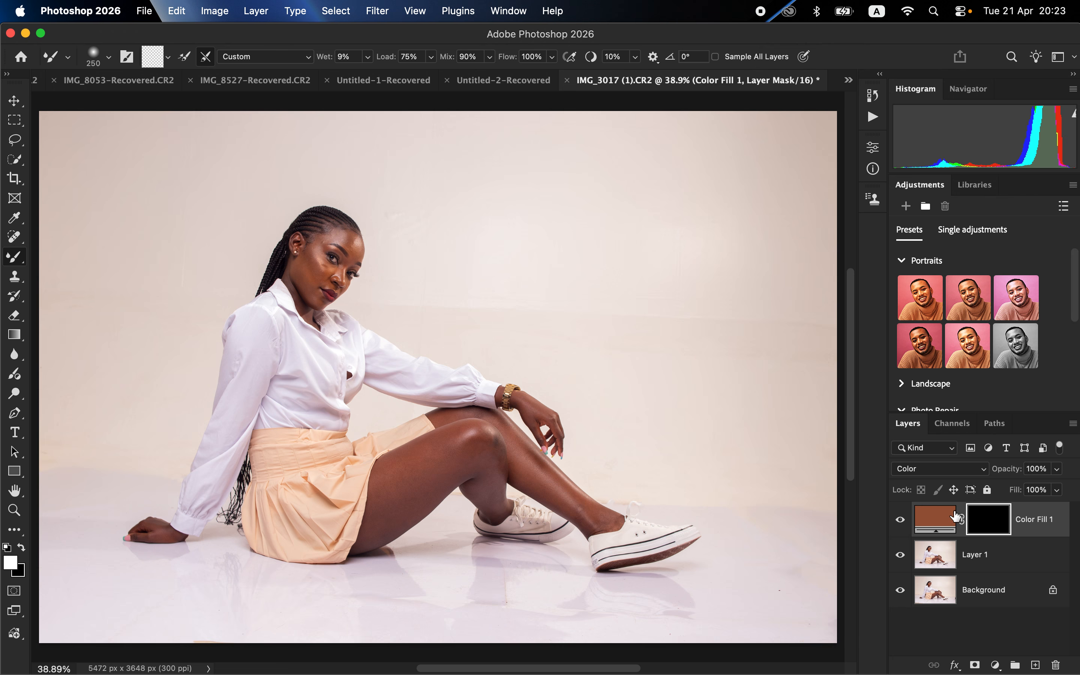
Switch from the Mixer Brush to the regular Brush with the Soft Round tip and white as the foreground color.
scroll(508, 384, "left", 5)
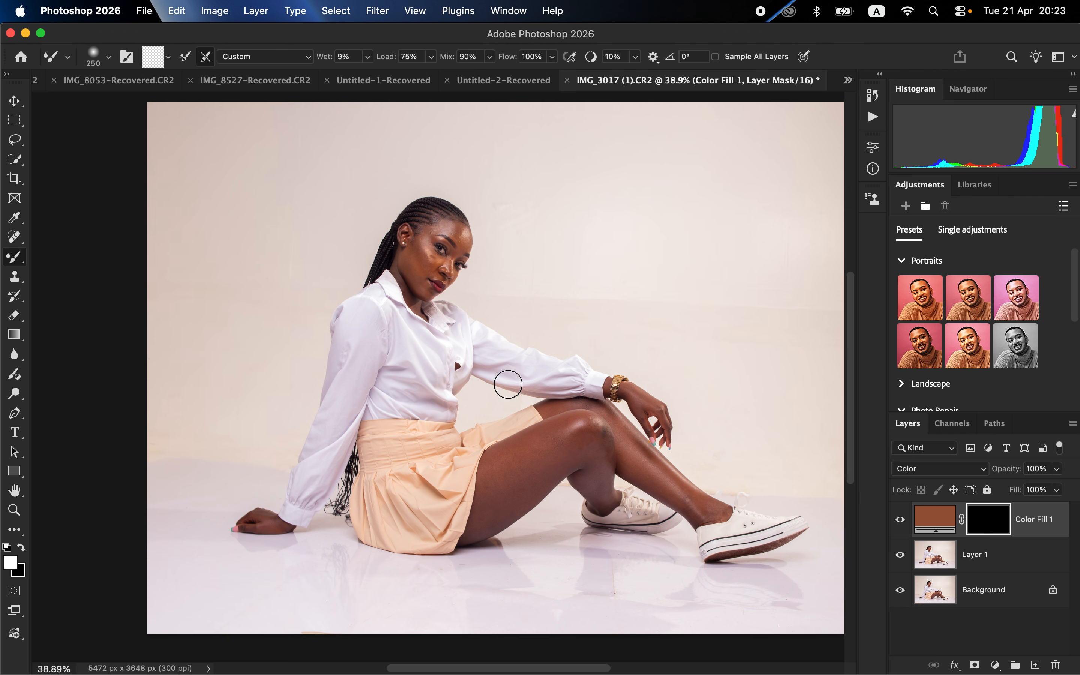
right_click(14, 258)
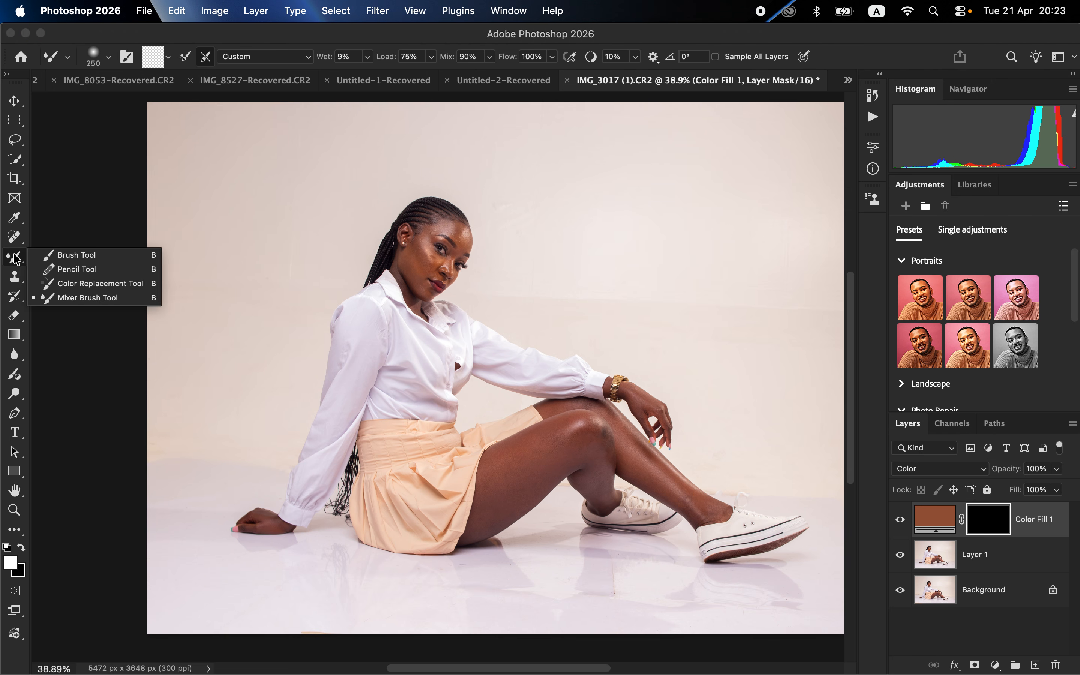
left_click(75, 251)
left_click(109, 56)
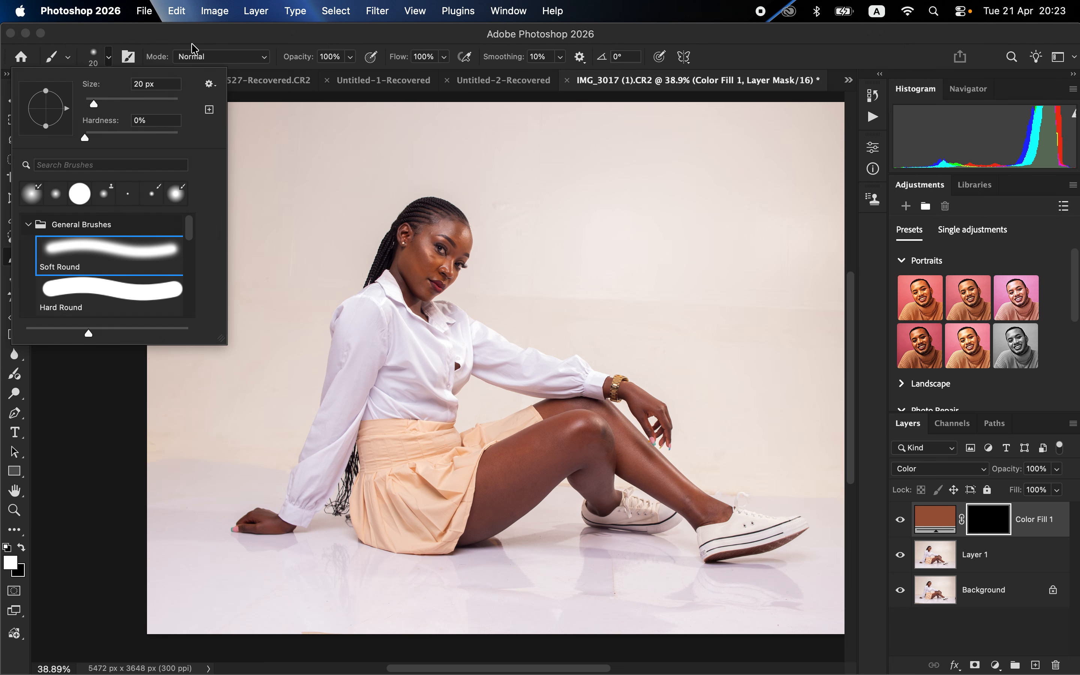
left_click(209, 35)
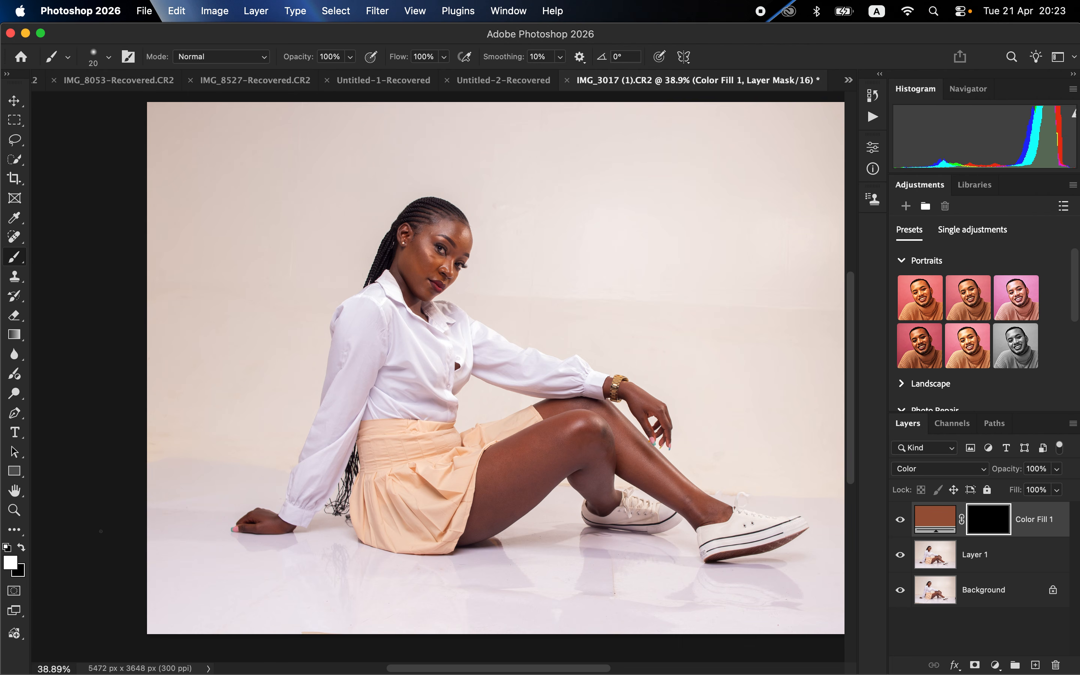
left_click(9, 551)
left_click(21, 547)
Enlarge the brush to 200 px and paint white on the Color Fill 1 mask over the woman's thighs, knees and calves.
key("super+minus")
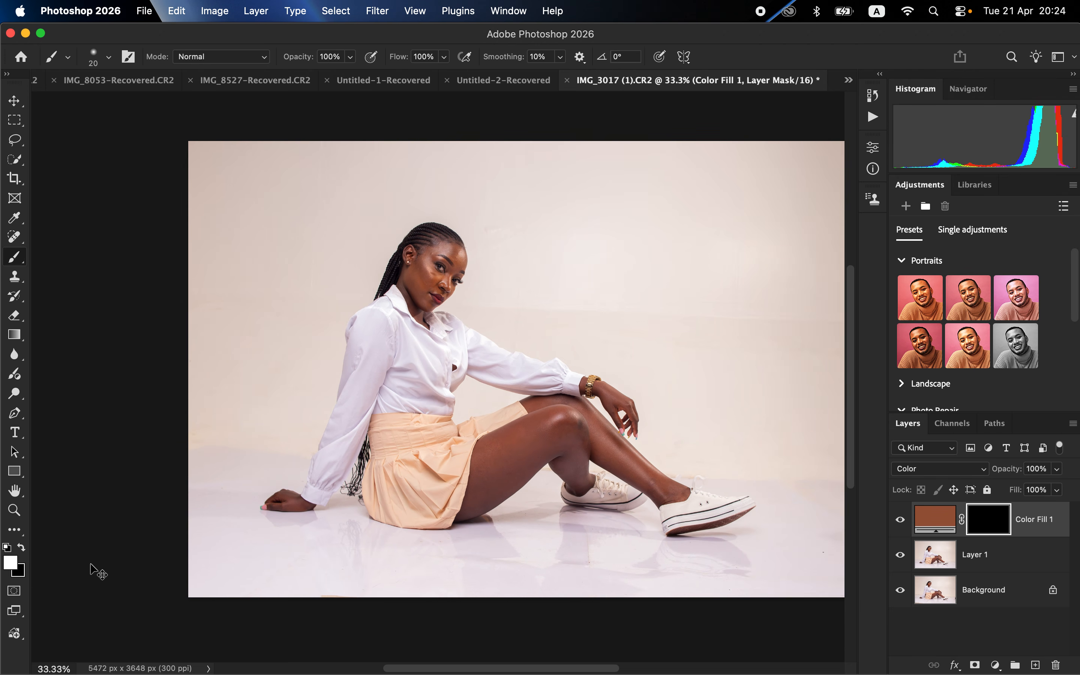
key("super+plus")
key("super+plus")
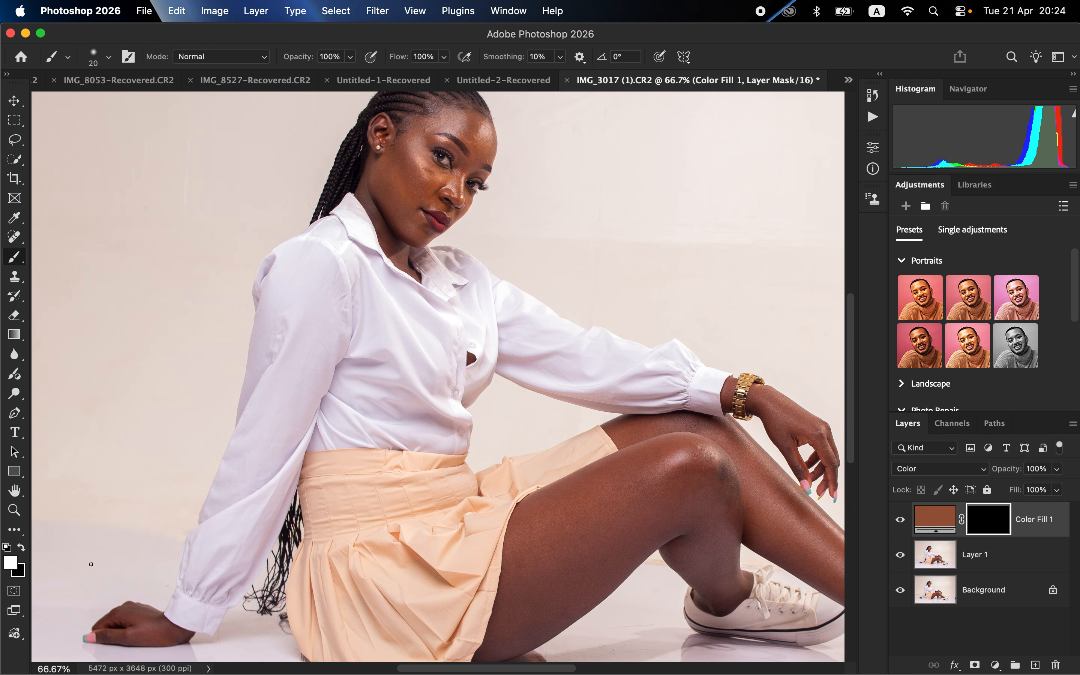
scroll(91, 565, "down", 2)
scroll(91, 564, "down", 2)
scroll(91, 564, "right", 2)
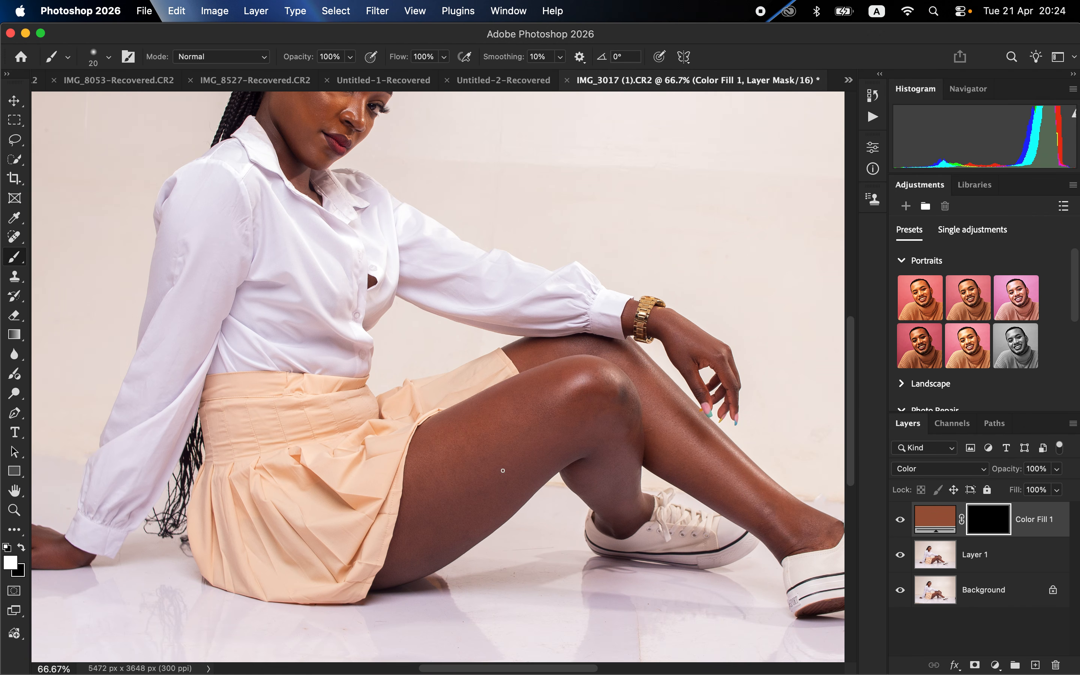
key("bracketright")
key("bracketright")
key("bracketright")
key("bracketright")
key("bracketright")
key("bracketright")
key("bracketright")
key("bracketright")
key("bracketright")
key("bracketright")
key("bracketright")
key("bracketright")
key("bracketright")
key("bracketright")
left_click_drag(491, 443, 451, 481)
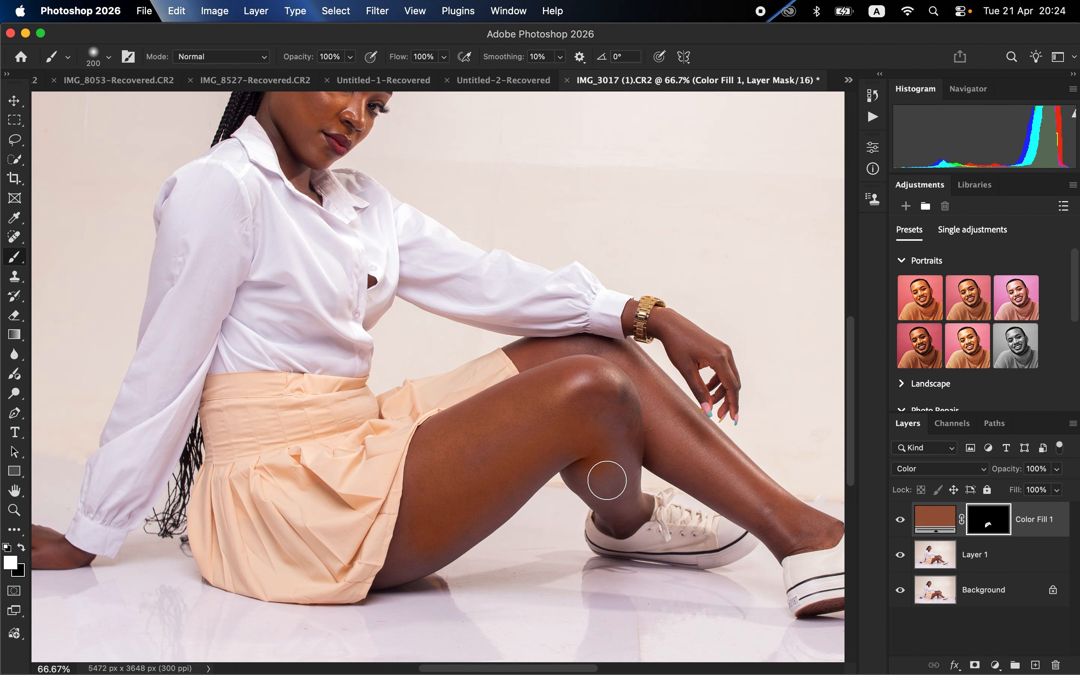
mouse_move(594, 410)
left_mouse_down()
mouse_move(619, 494)
mouse_move(607, 392)
left_mouse_up()
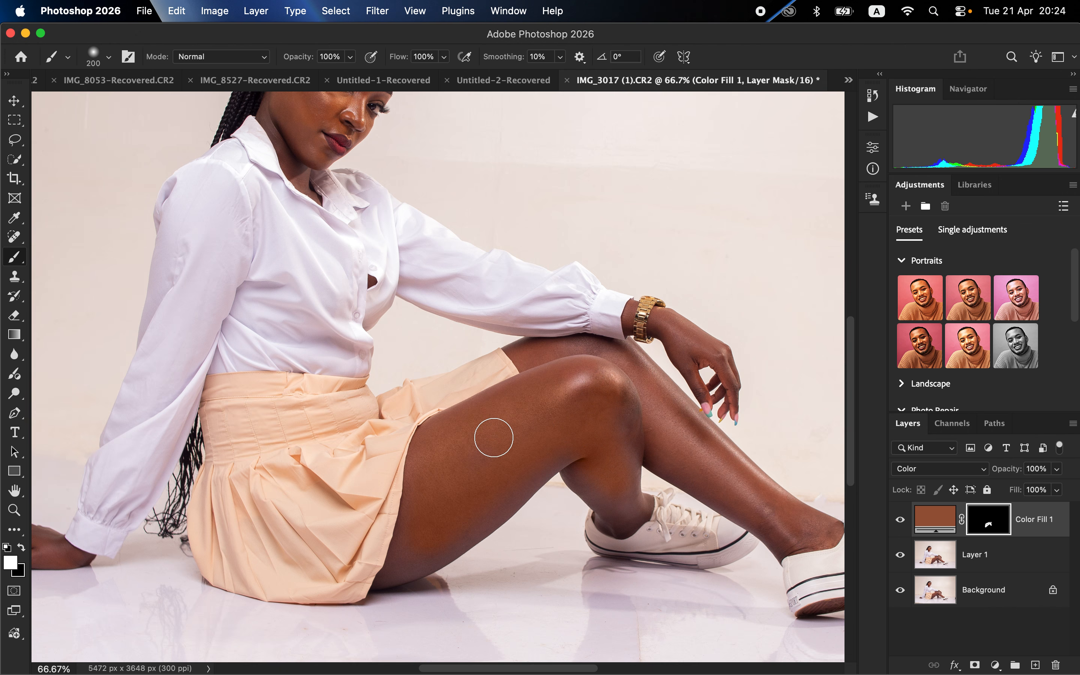
mouse_move(409, 561)
left_mouse_down()
mouse_move(430, 535)
mouse_move(430, 545)
mouse_move(463, 533)
mouse_move(549, 452)
mouse_move(517, 417)
mouse_move(559, 365)
mouse_move(592, 359)
mouse_move(796, 524)
mouse_move(820, 524)
mouse_move(799, 527)
left_mouse_up()
mouse_move(590, 487)
left_mouse_down()
mouse_move(623, 509)
mouse_move(607, 495)
mouse_move(629, 500)
left_mouse_up()
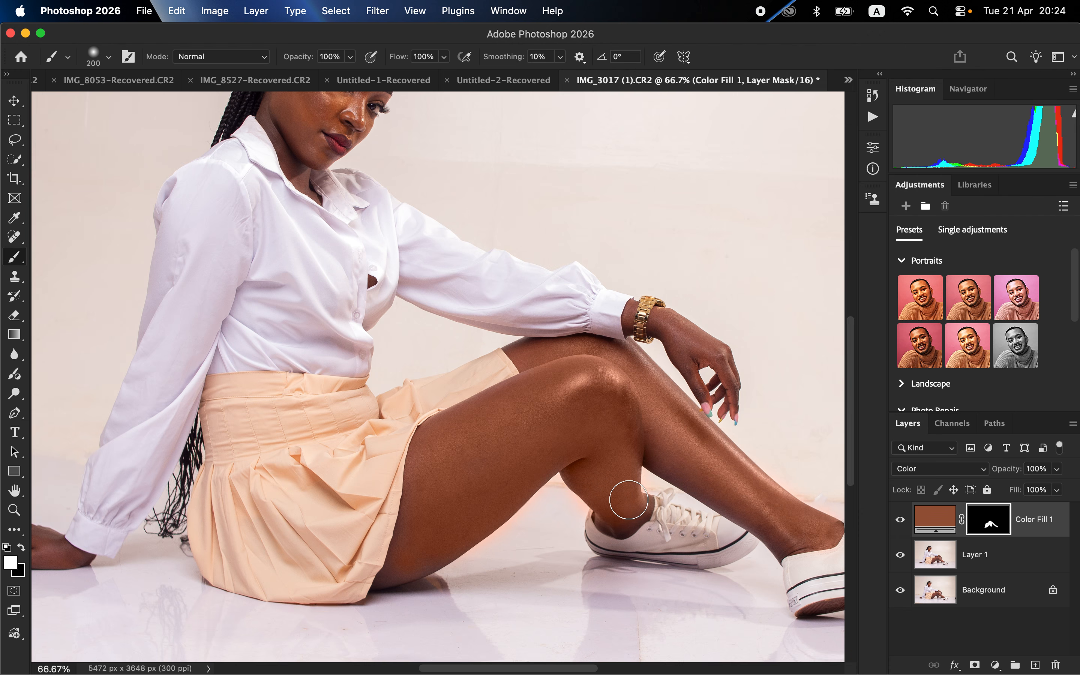
Reduce the brush to 90 px and paint the fill mask over the remaining lower-leg skin and the hands.
key("bracketleft")
key("bracketleft")
key("bracketleft")
key("bracketleft")
key("bracketleft")
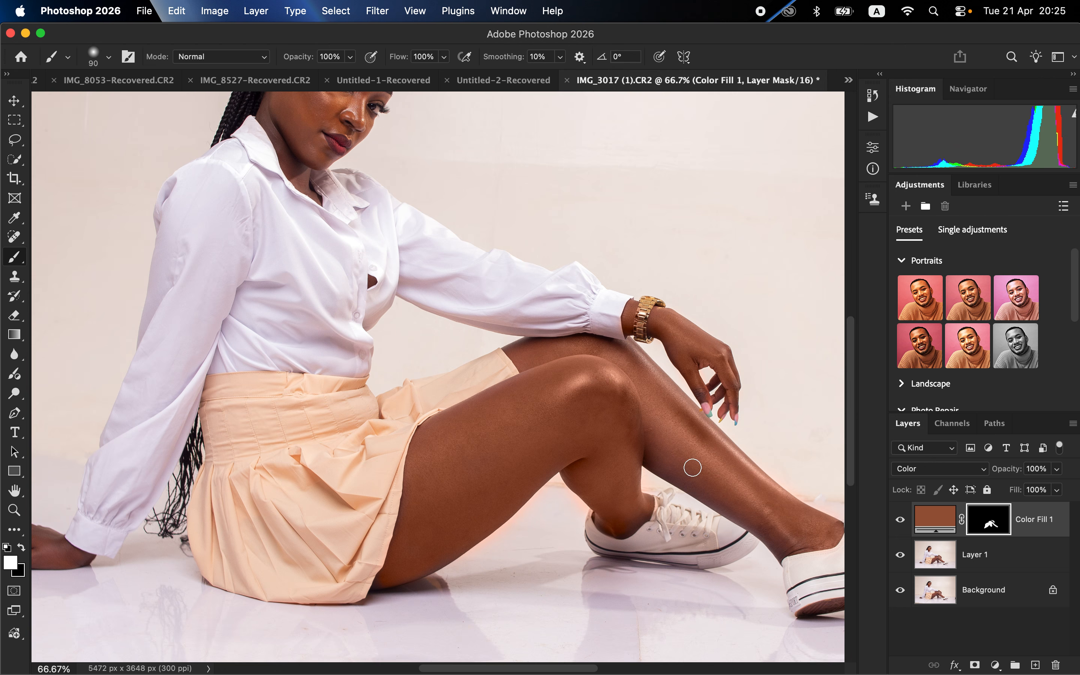
scroll(455, 326, "left", 2)
scroll(455, 326, "left", 6)
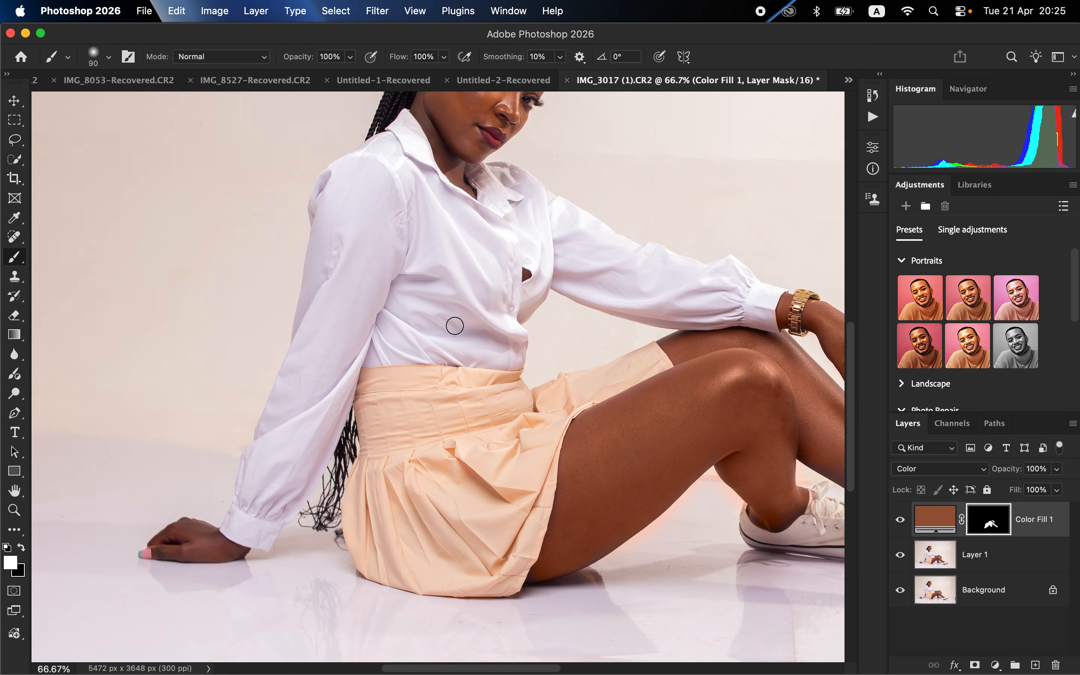
left_click_drag(178, 529, 242, 539)
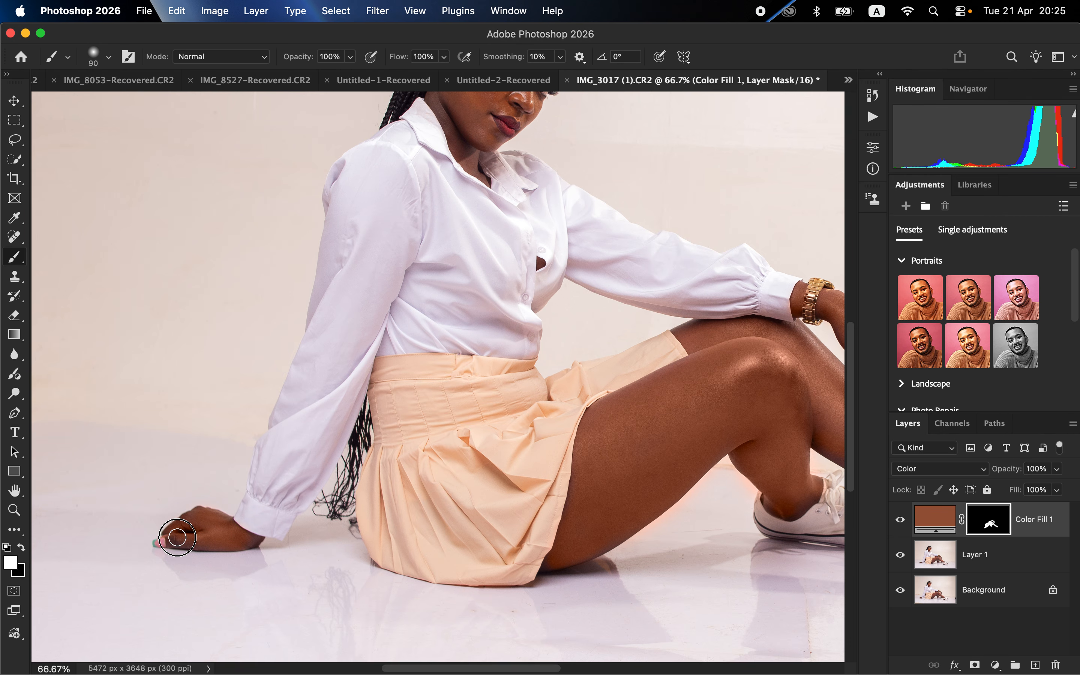
Paint the fill mask over the face and neck, finishing with a 100 px brush and black as the foreground color.
scroll(670, 318, "up", 5)
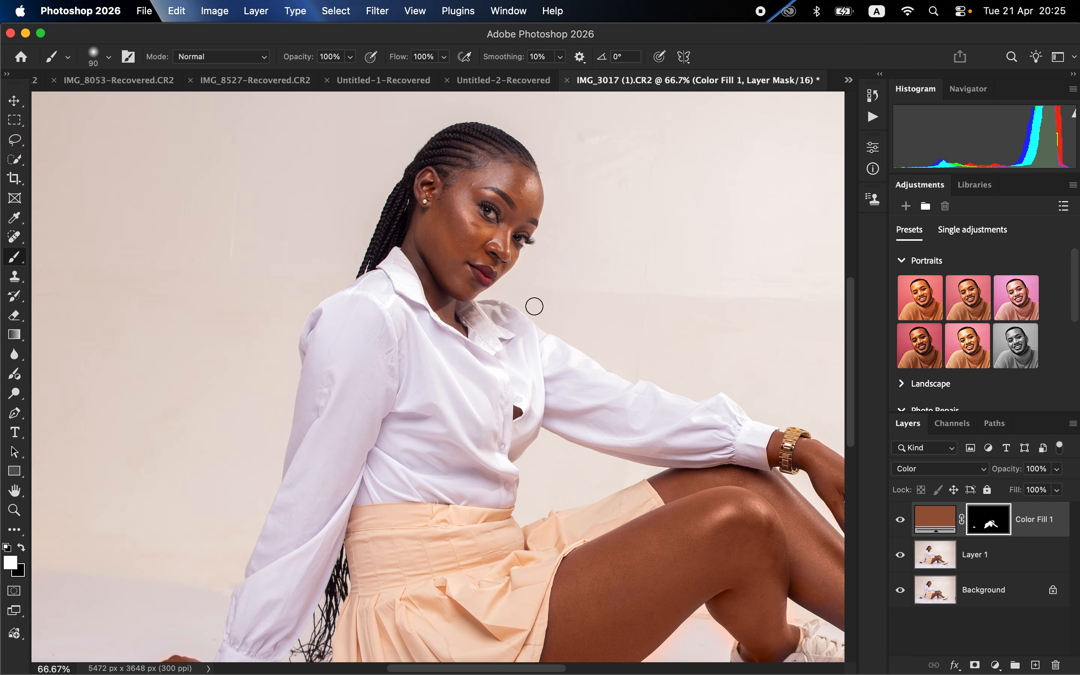
key("bracketright")
key("bracketright")
key("bracketright")
mouse_move(424, 244)
left_mouse_down()
mouse_move(459, 199)
mouse_move(453, 244)
left_mouse_up()
key("bracketleft")
key("bracketleft")
left_click(21, 547)
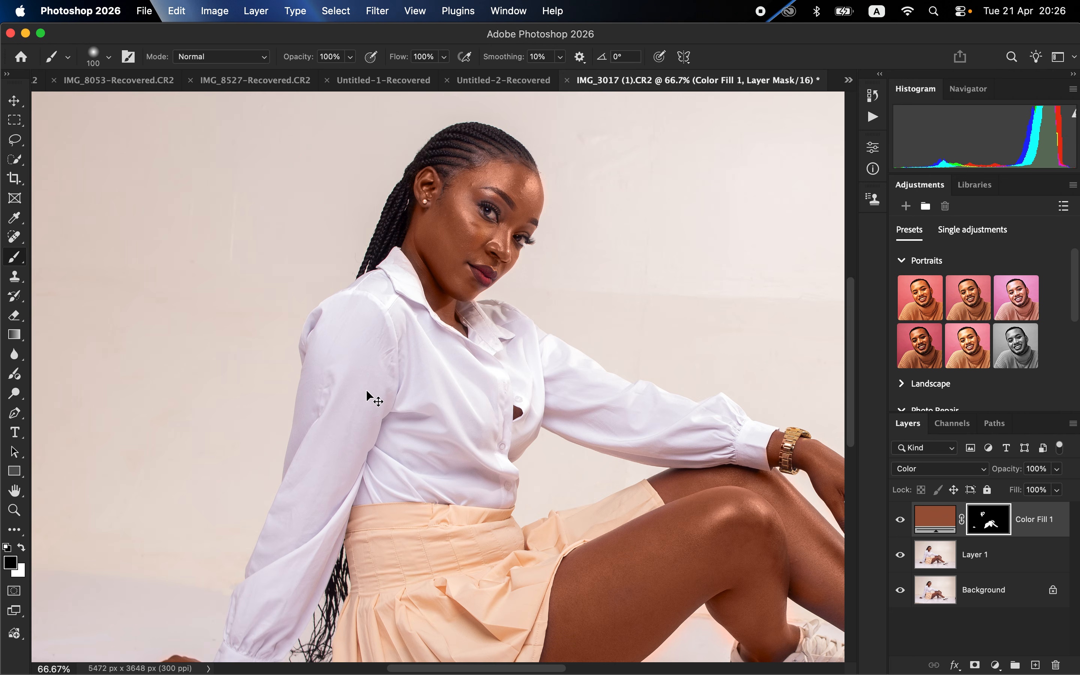
Touch up the fill mask around the shin and calf with white at 175 px, and lower the layer's opacity to 70%.
key("super+0")
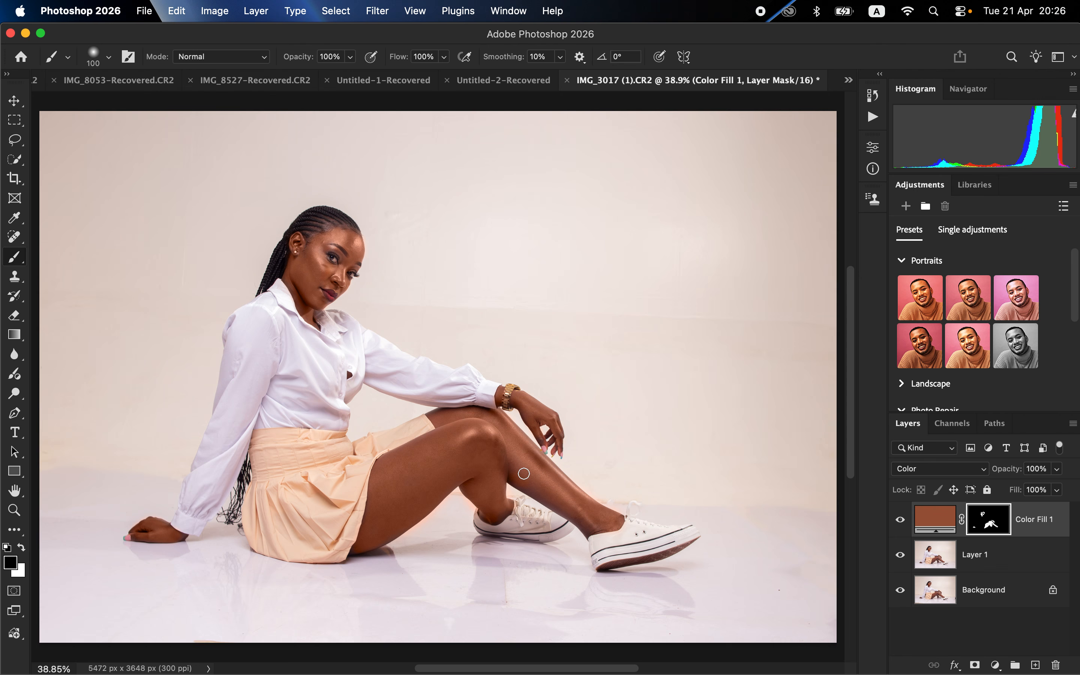
key("x")
key("bracketright")
key("bracketright")
key("bracketright")
mouse_move(503, 453)
left_mouse_down()
mouse_move(552, 495)
mouse_move(531, 480)
left_mouse_up()
left_click(1058, 469)
left_click_drag(1044, 488, 1038, 490)
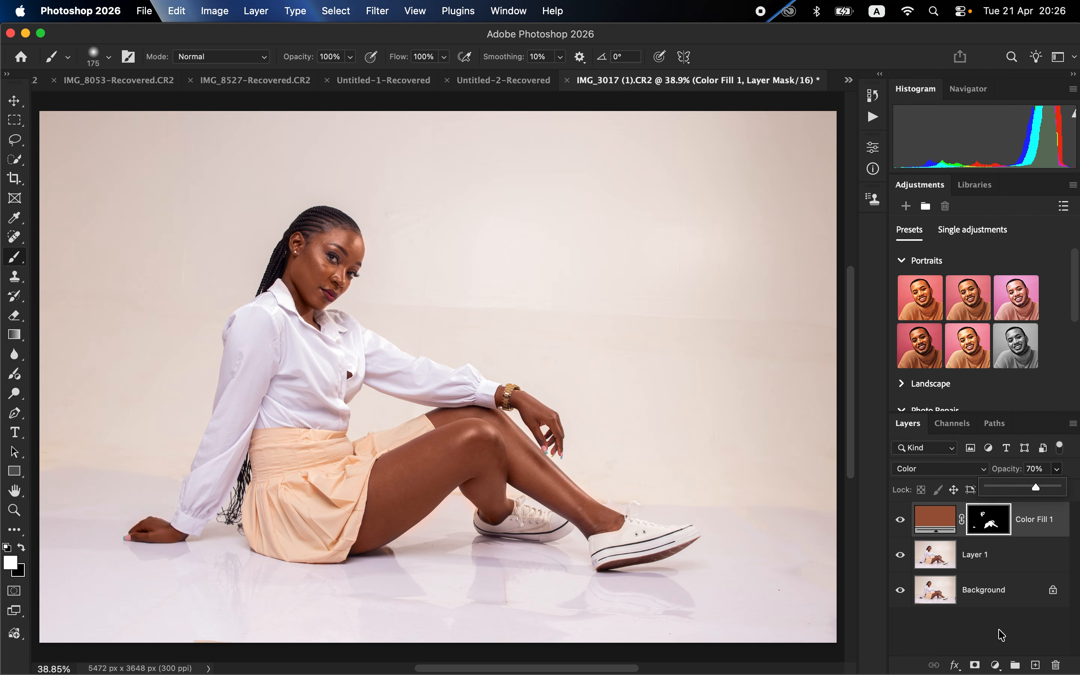
Add a Hue/Saturation adjustment layer and set the lightness of the Reds to -7.
left_click(995, 665)
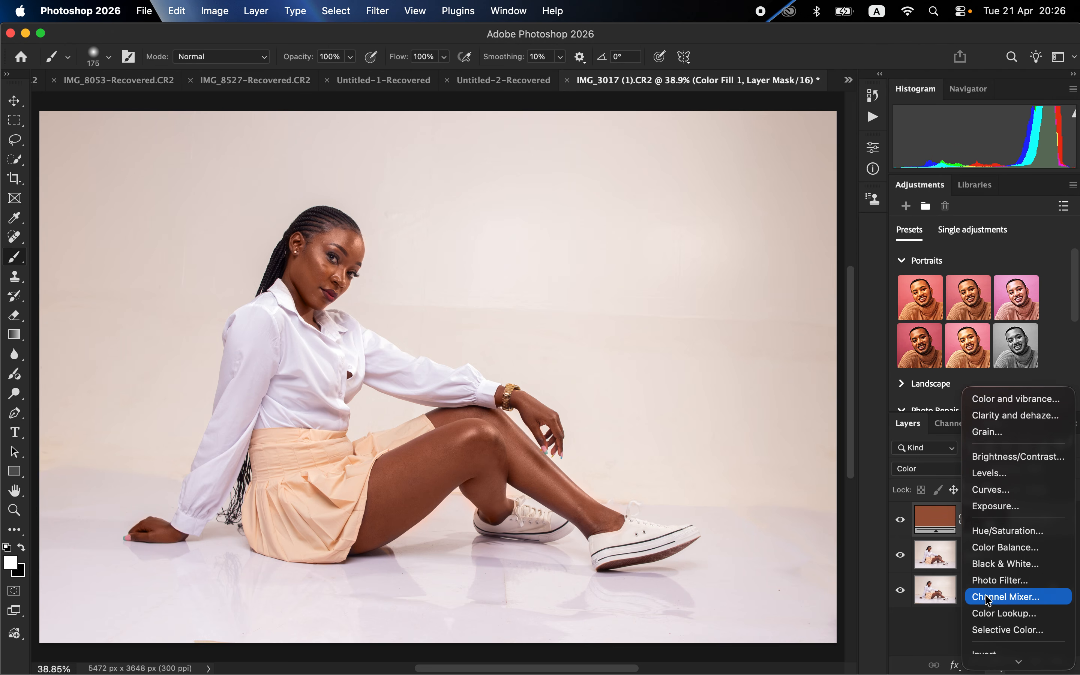
left_click(986, 531)
left_click(672, 219)
left_click_drag(738, 314, 734, 319)
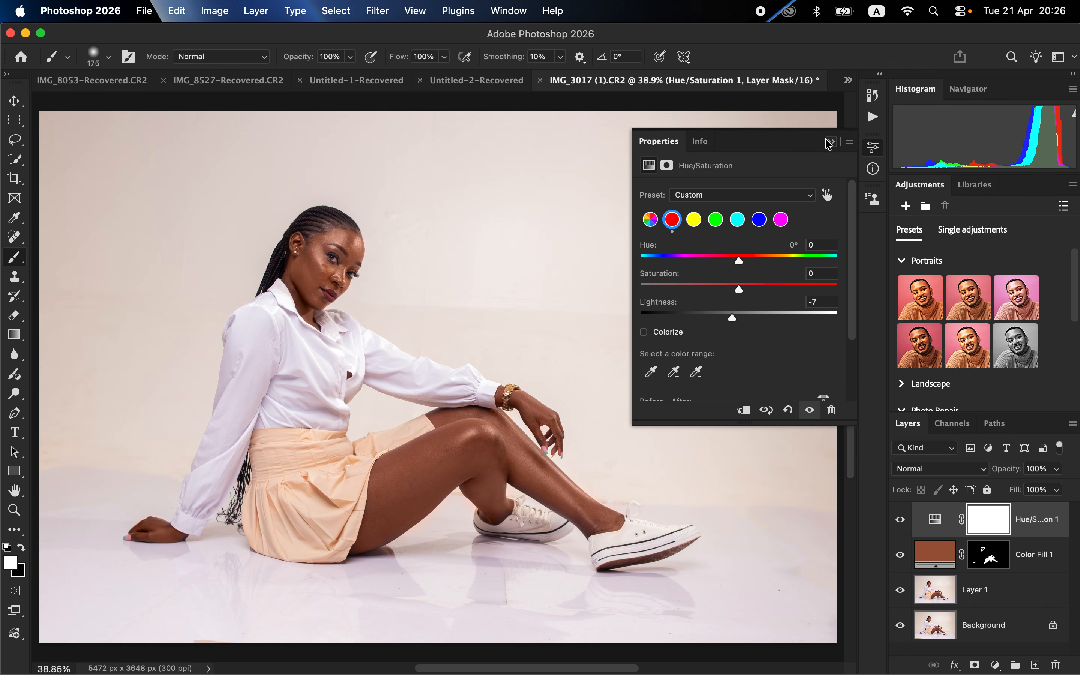
left_click(831, 141)
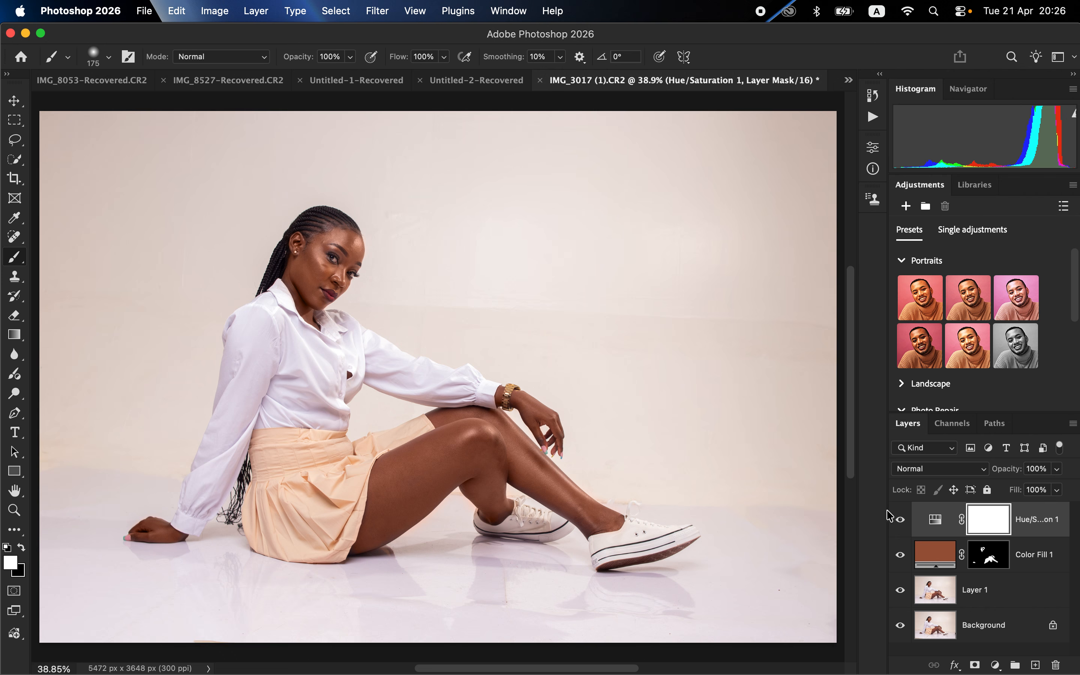
Add a Selective Color adjustment layer and set Yellow to -46% in the Whites.
left_click(995, 666)
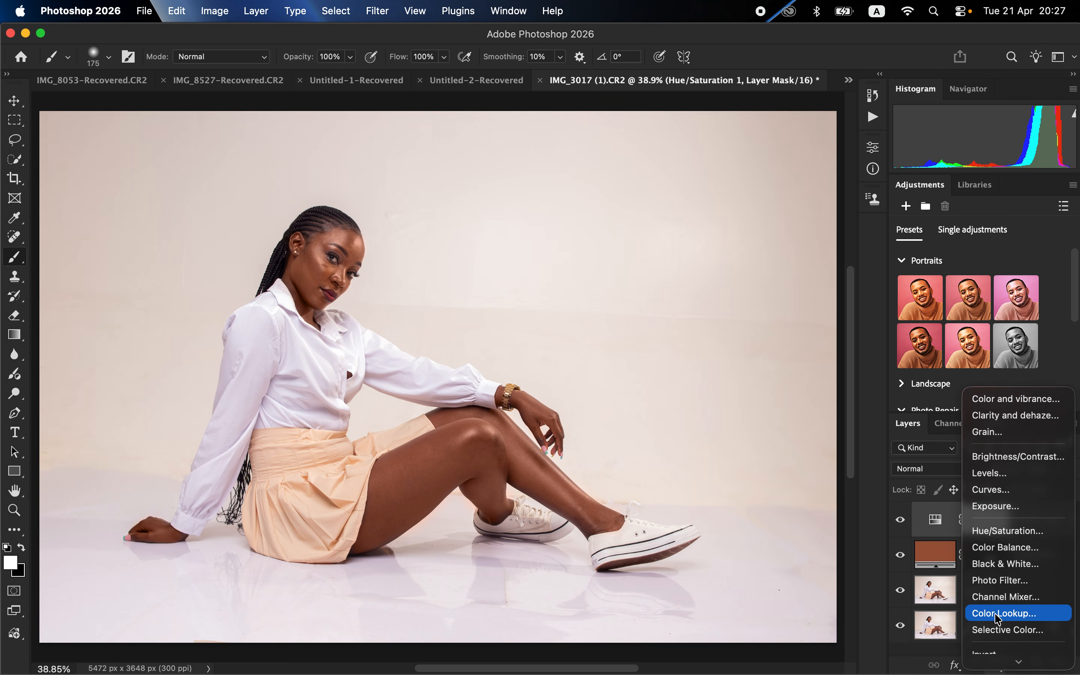
left_click(1000, 630)
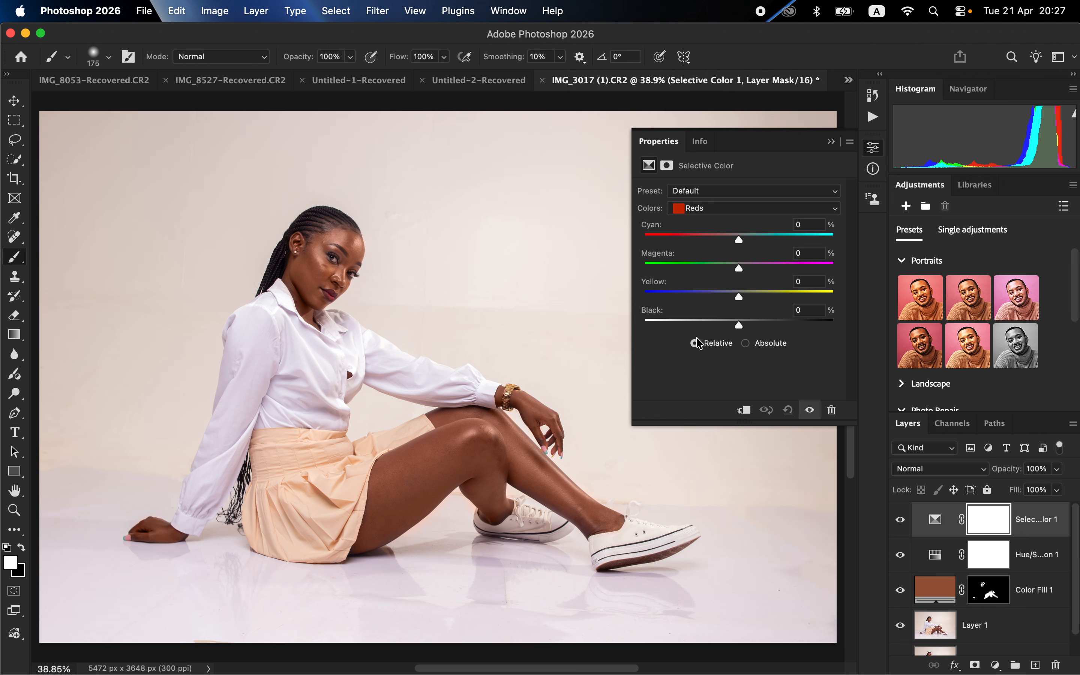
left_click(699, 210)
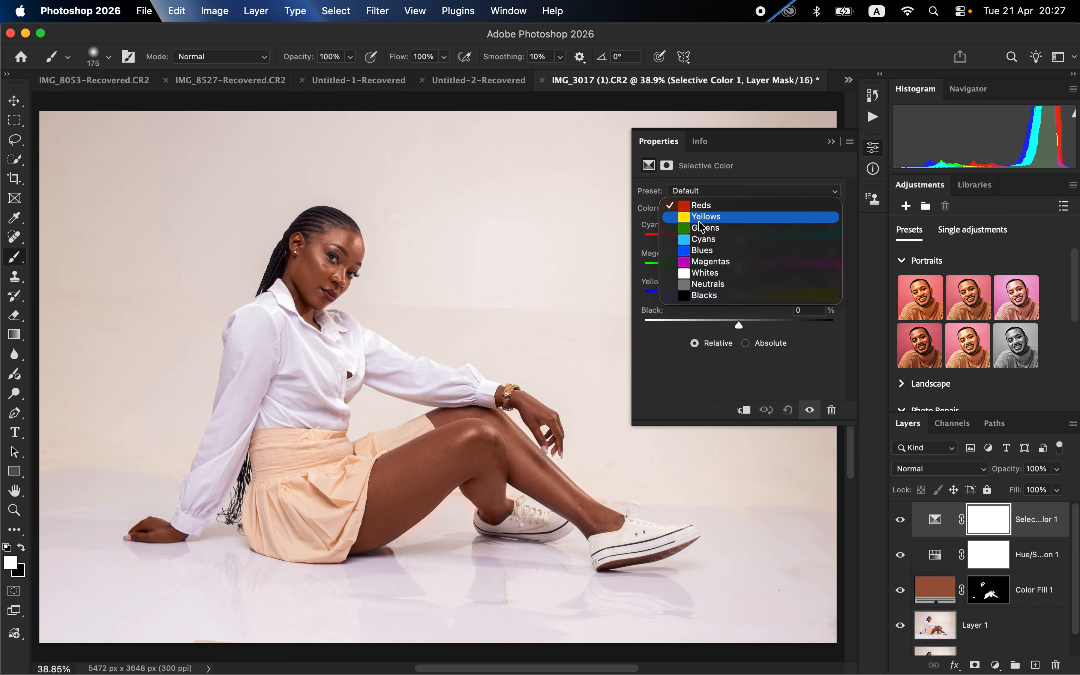
left_click(709, 273)
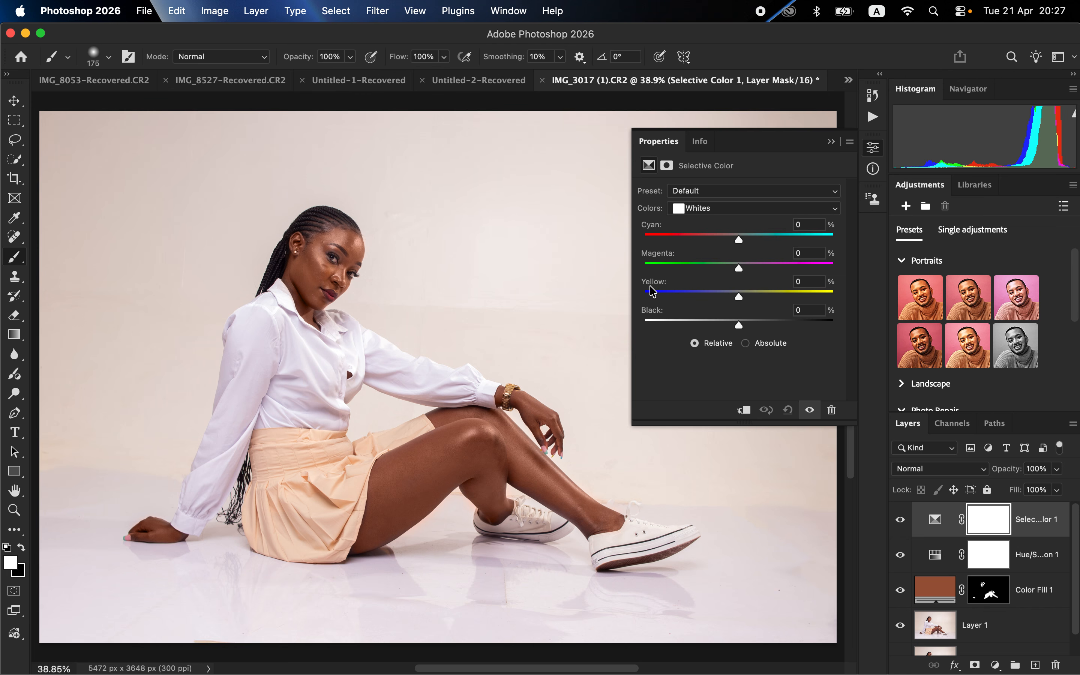
left_click_drag(726, 298, 697, 299)
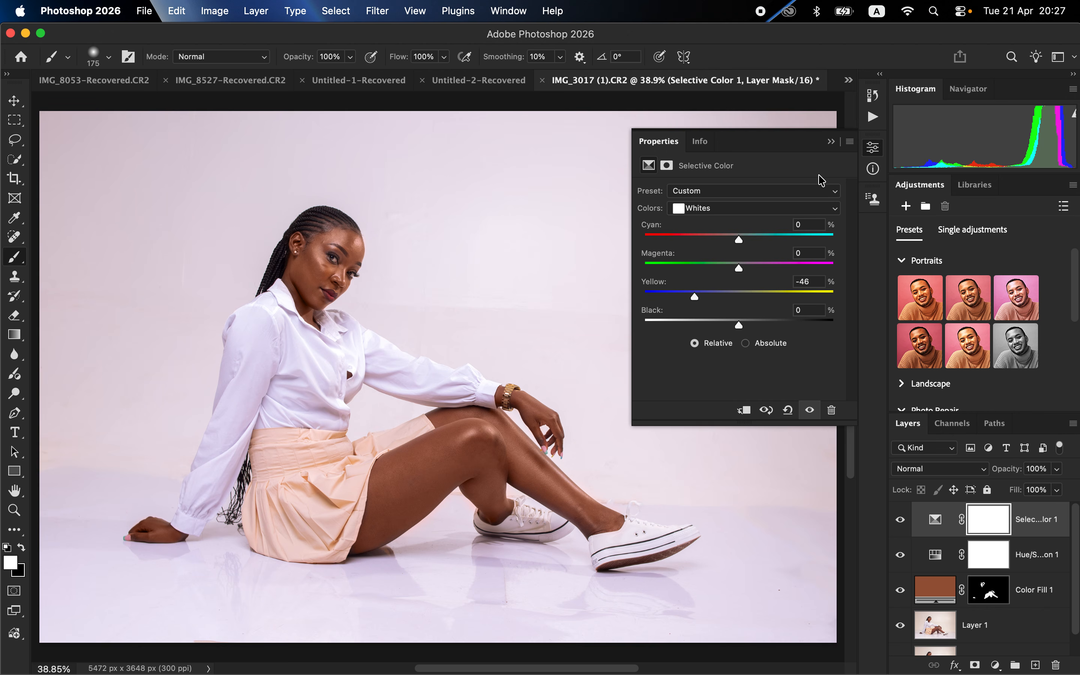
left_click(832, 141)
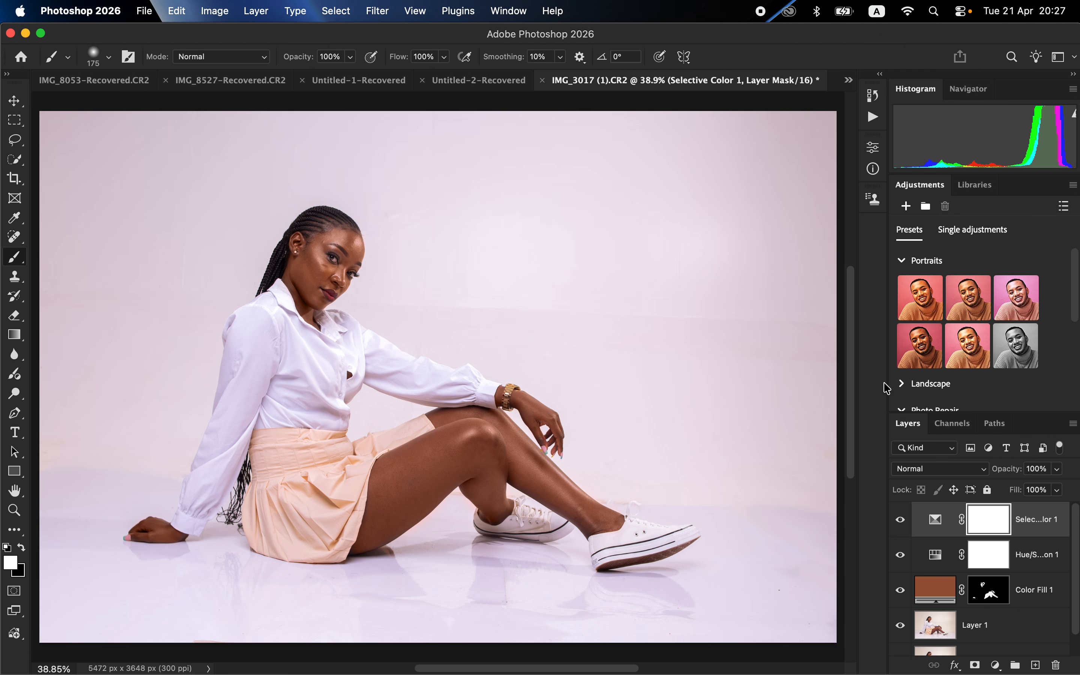
Toggle the Selective Color layer's visibility to compare the photo with and without it.
left_click(900, 521)
left_click(898, 524)
left_click(898, 523)
left_click(898, 526)
Paint black on the Selective Color mask over the whole skirt, using a 250 px brush and a smaller one along the waistband.
left_click(21, 548)
key("bracketright")
key("bracketright")
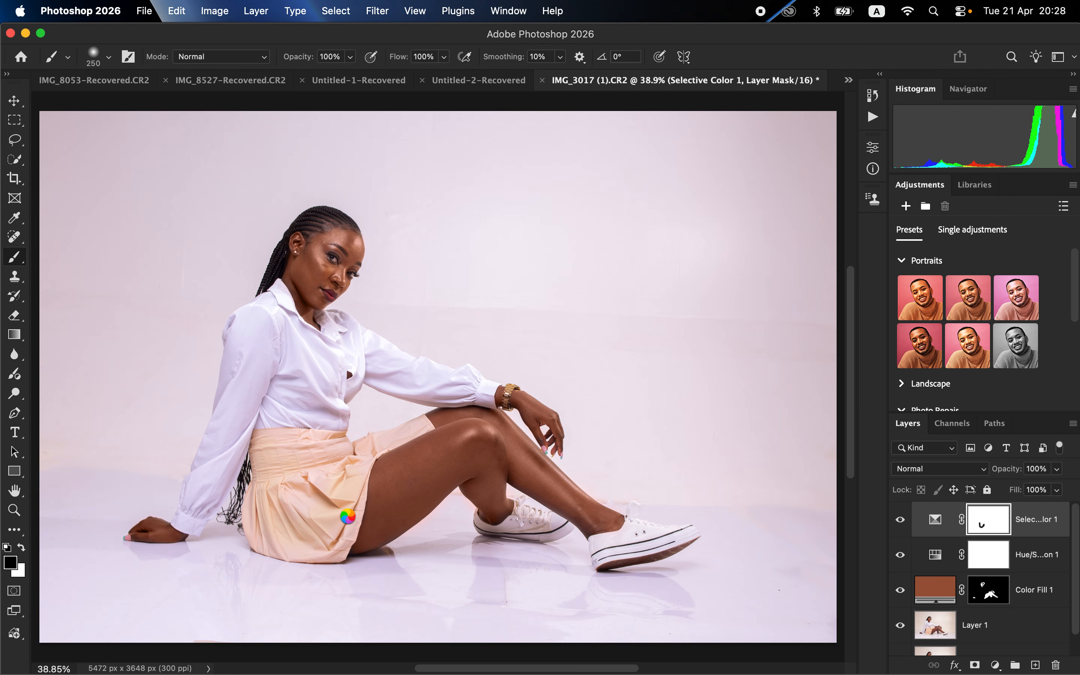
key("bracketleft")
key("bracketleft")
key("bracketleft")
left_click_drag(374, 446, 272, 441)
key("bracketright")
key("bracketright")
key("bracketright")
left_click_drag(356, 484, 338, 540)
key("super+0")
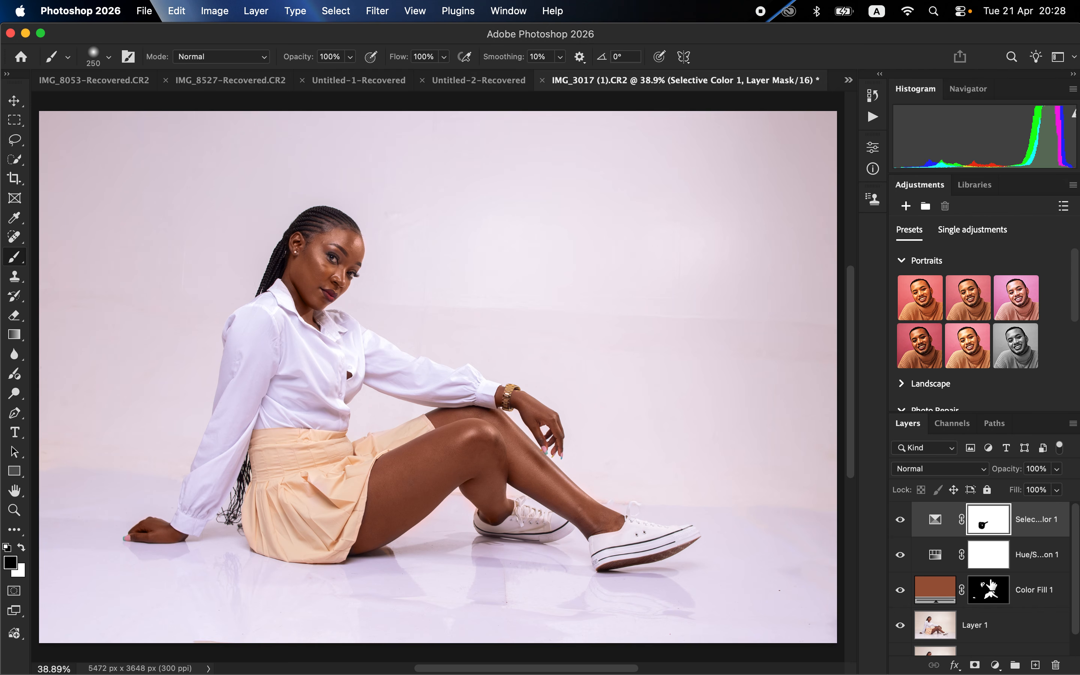
Compare before and after by showing only the Background layer and restoring all the layers.
scroll(946, 598, "down", 1)
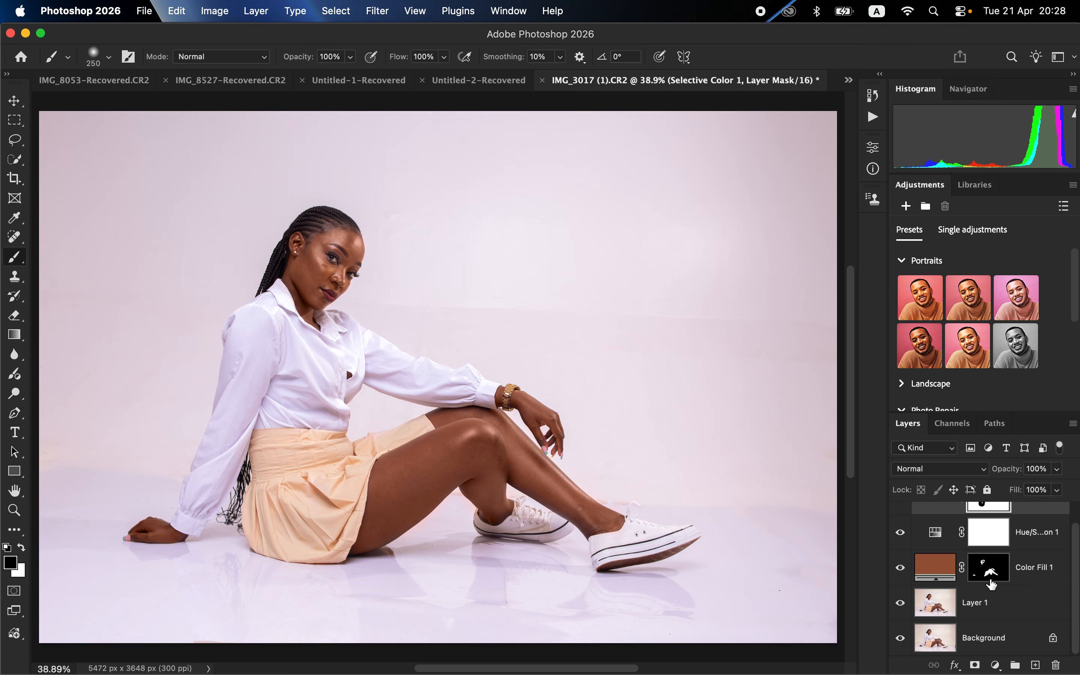
left_click(899, 639, "alt")
left_click(900, 639, "alt")
left_click(900, 641, "alt")
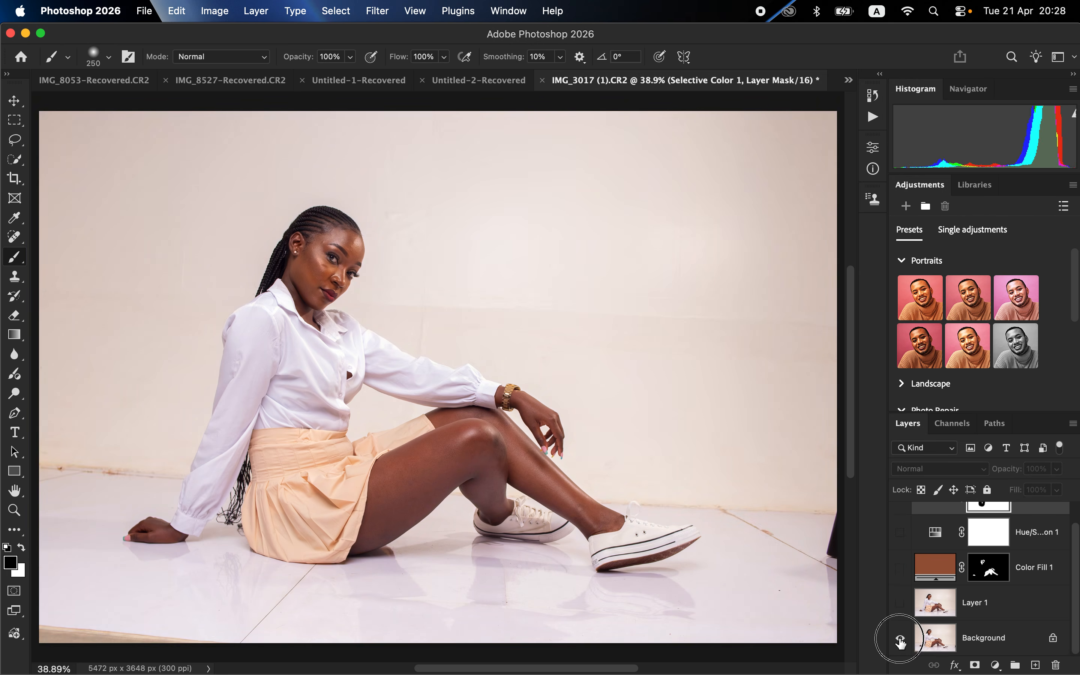
left_click(900, 642, "alt")
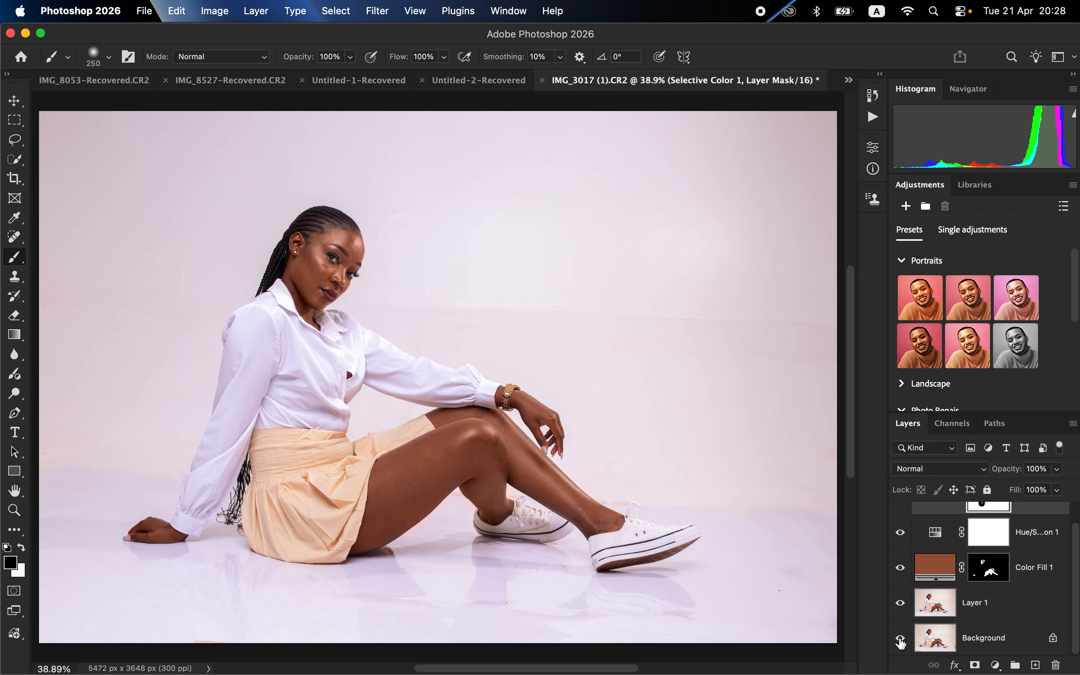